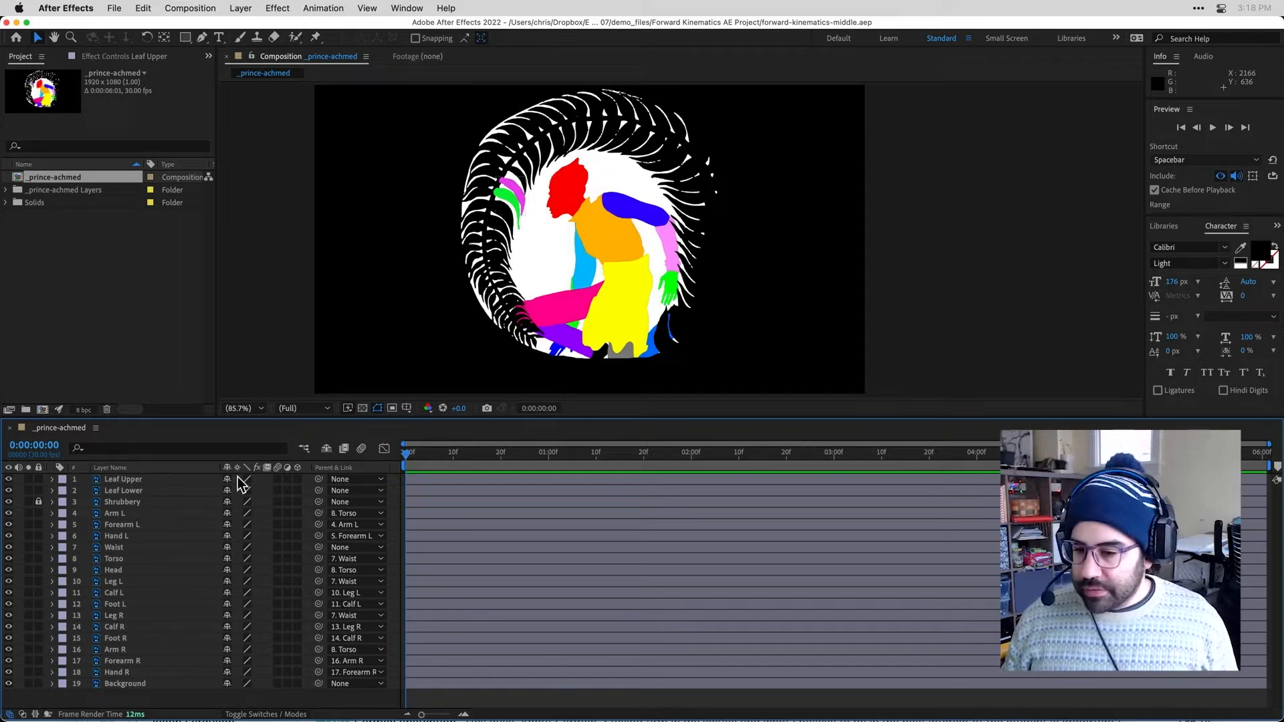
Try rotating the Arm L layer, undo the change and deselect the layer.
left_click(121, 518)
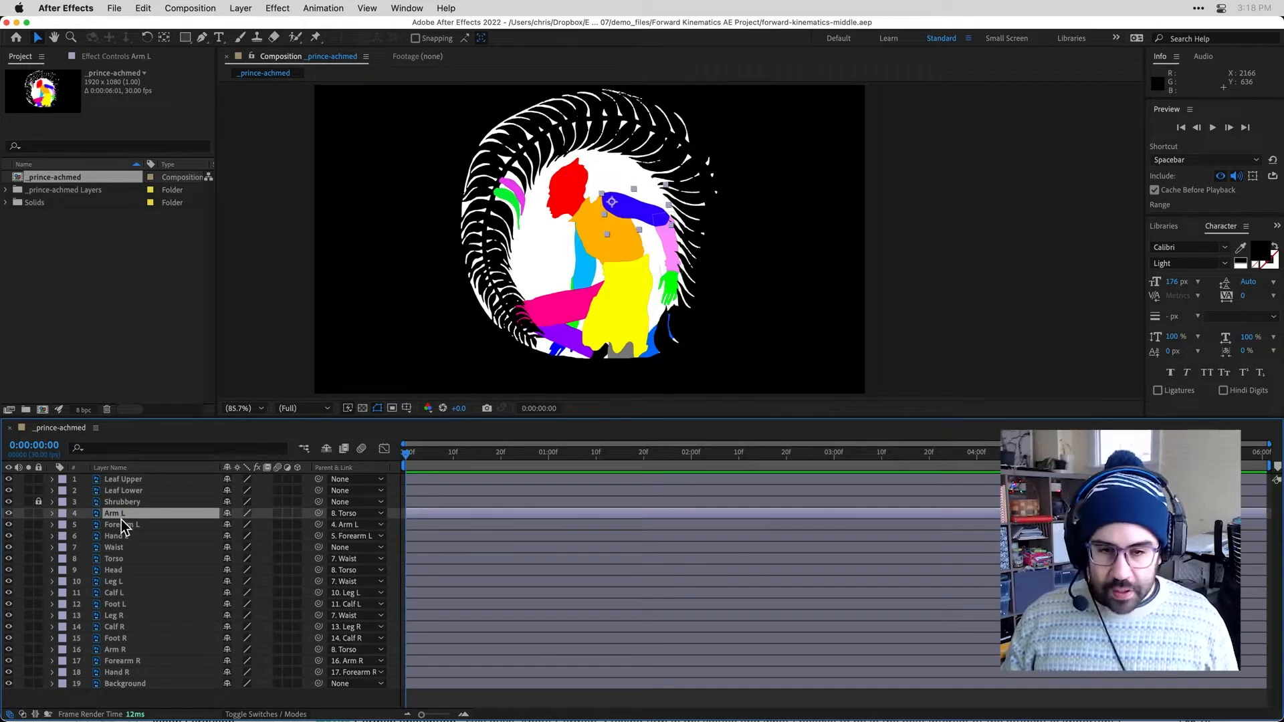
key("r")
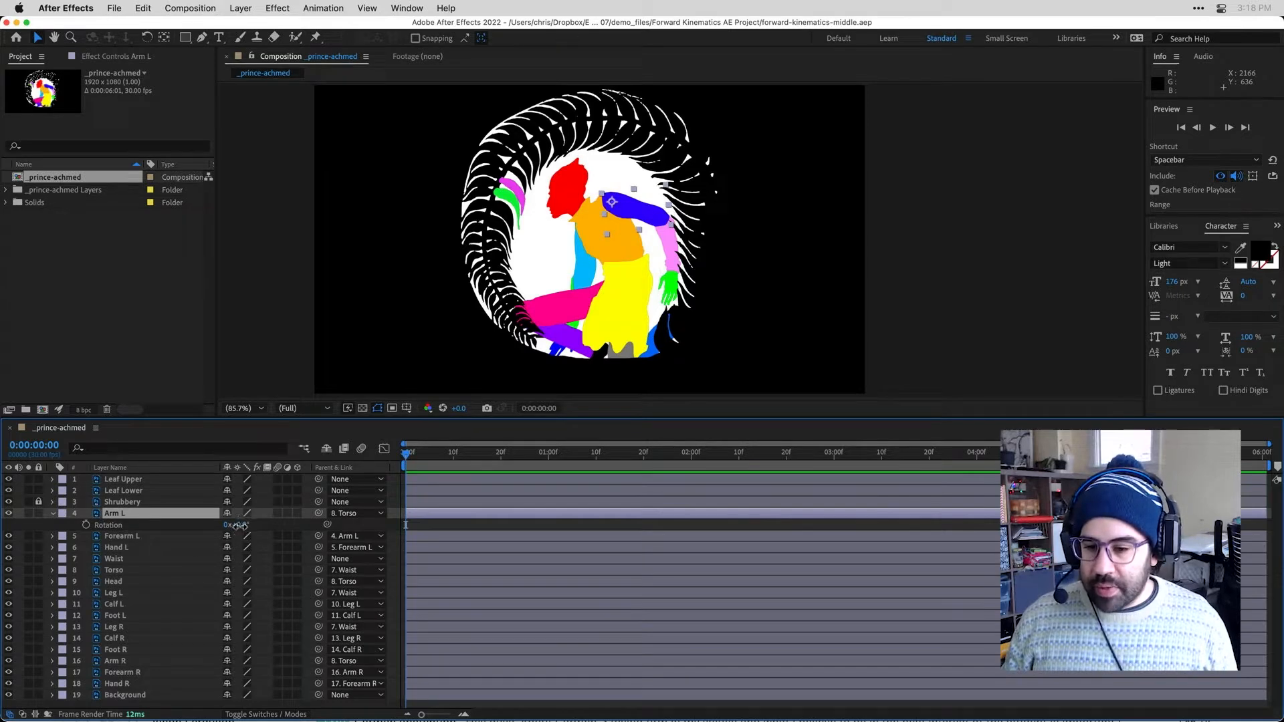
mouse_move(239, 524)
left_mouse_down()
mouse_move(272, 524)
mouse_move(255, 515)
left_mouse_up()
key("super+z")
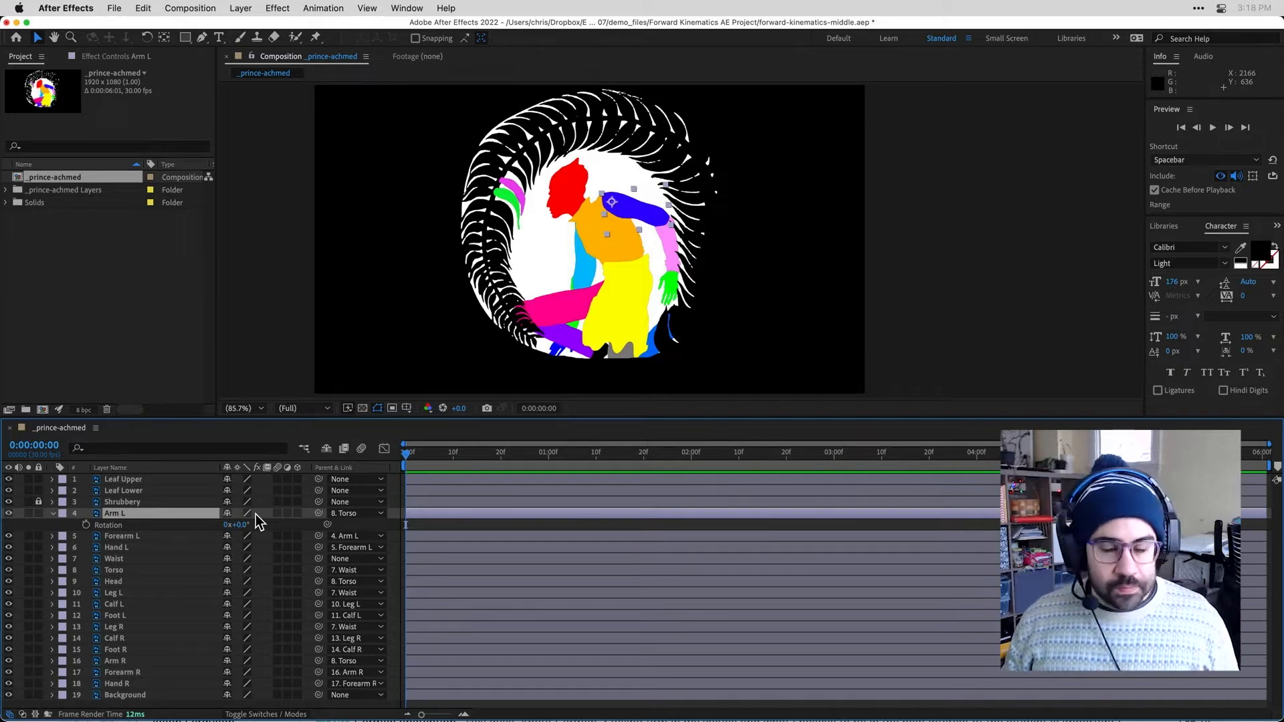
left_click(306, 334)
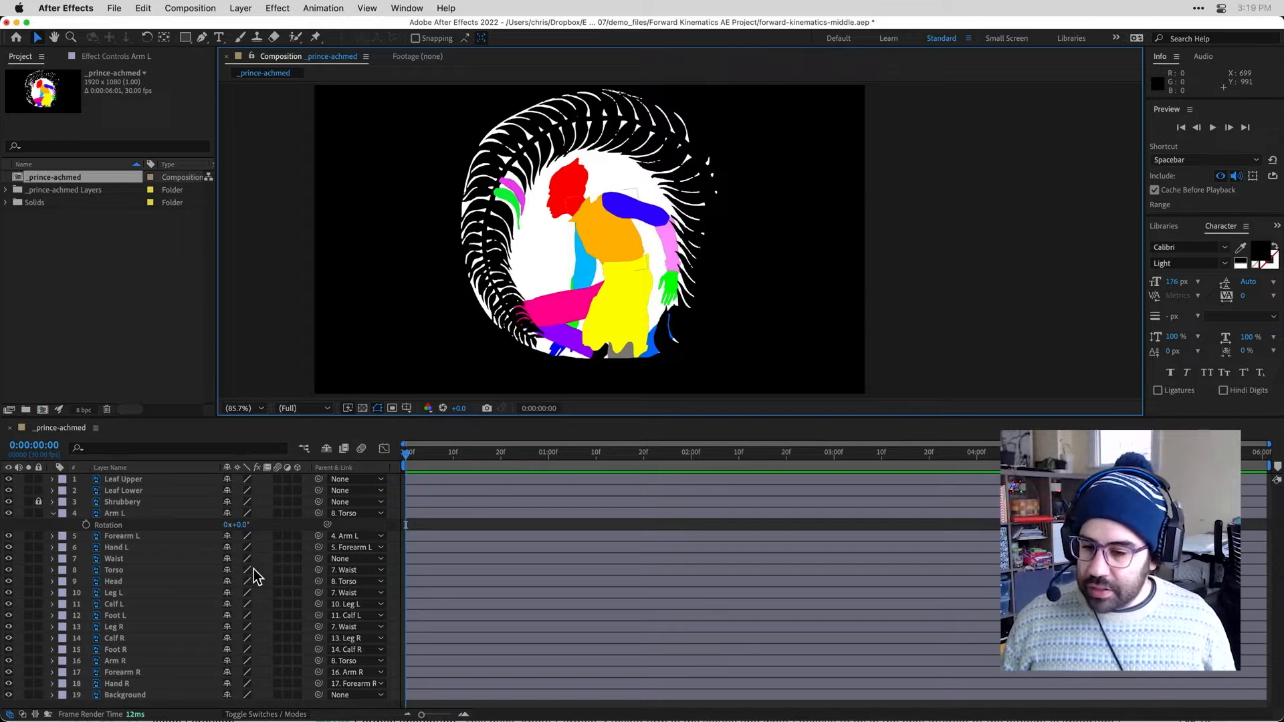
Set the Torso layer's rotation to -8°.
left_click(161, 569)
key("r")
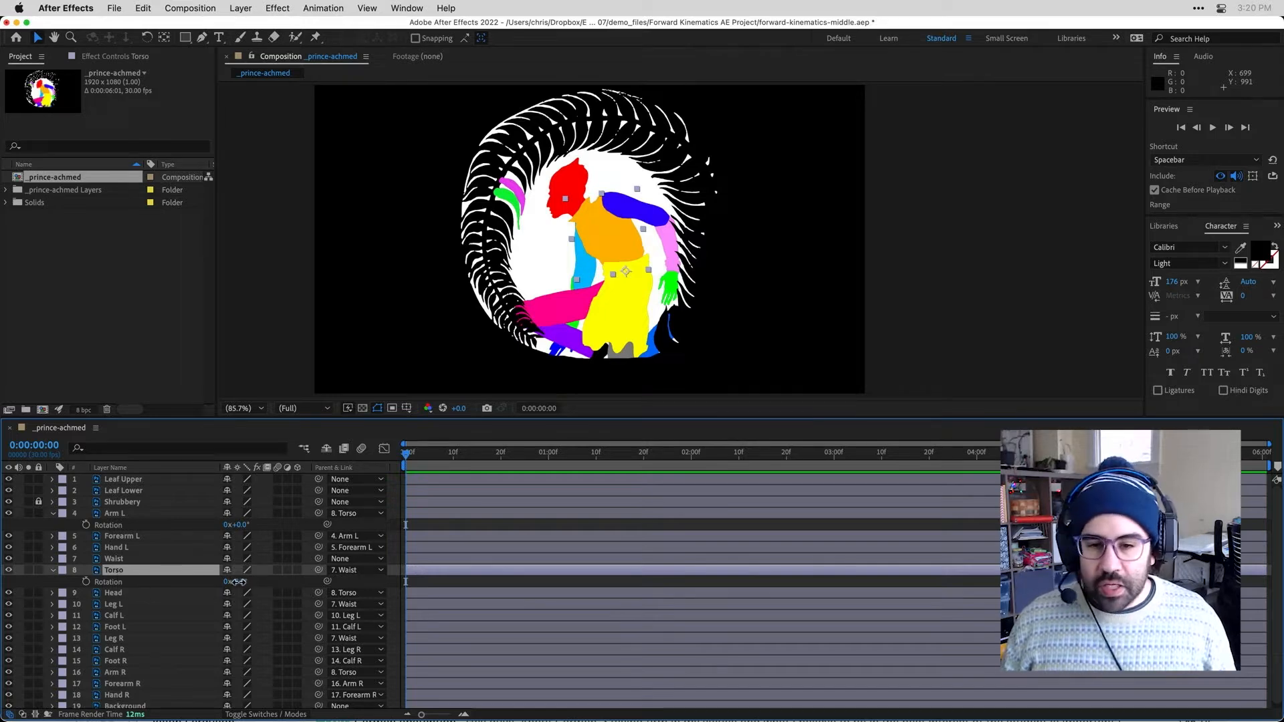
left_click_drag(238, 582, 236, 587)
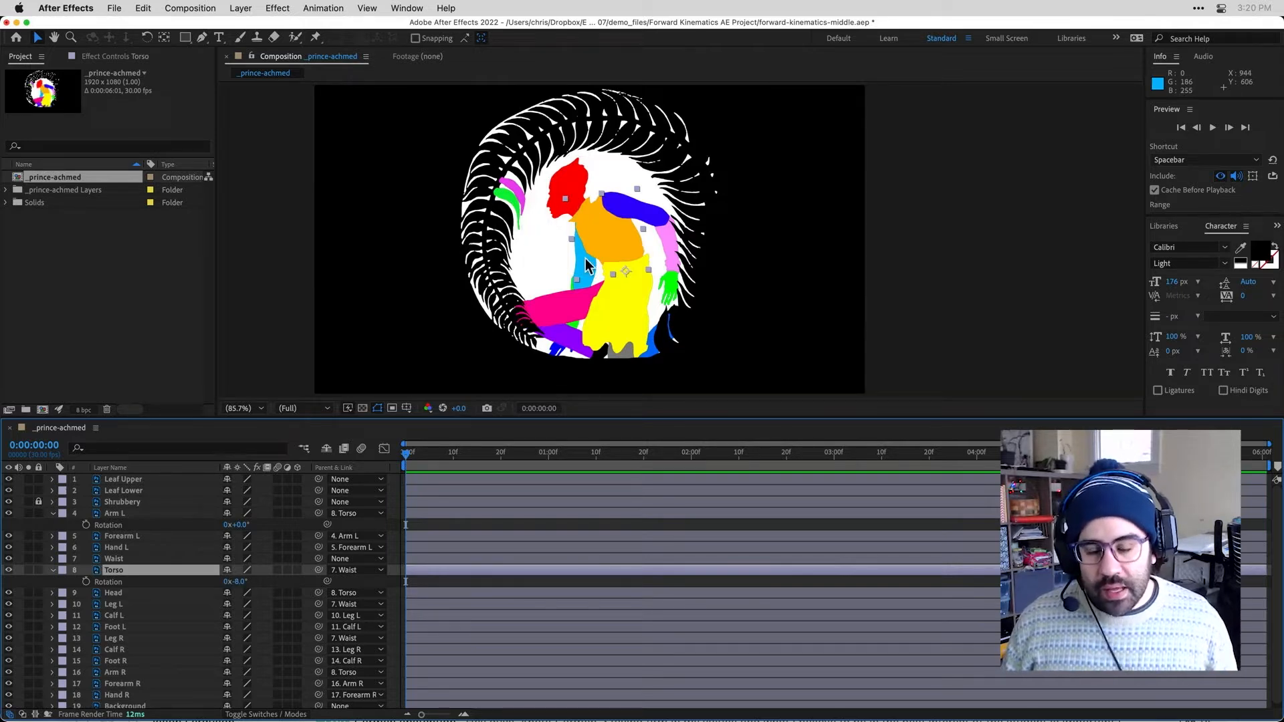
Create rotation keyframes at 0 seconds on all layers except Shrubbery and Background, and deselect the layers.
left_click(177, 513)
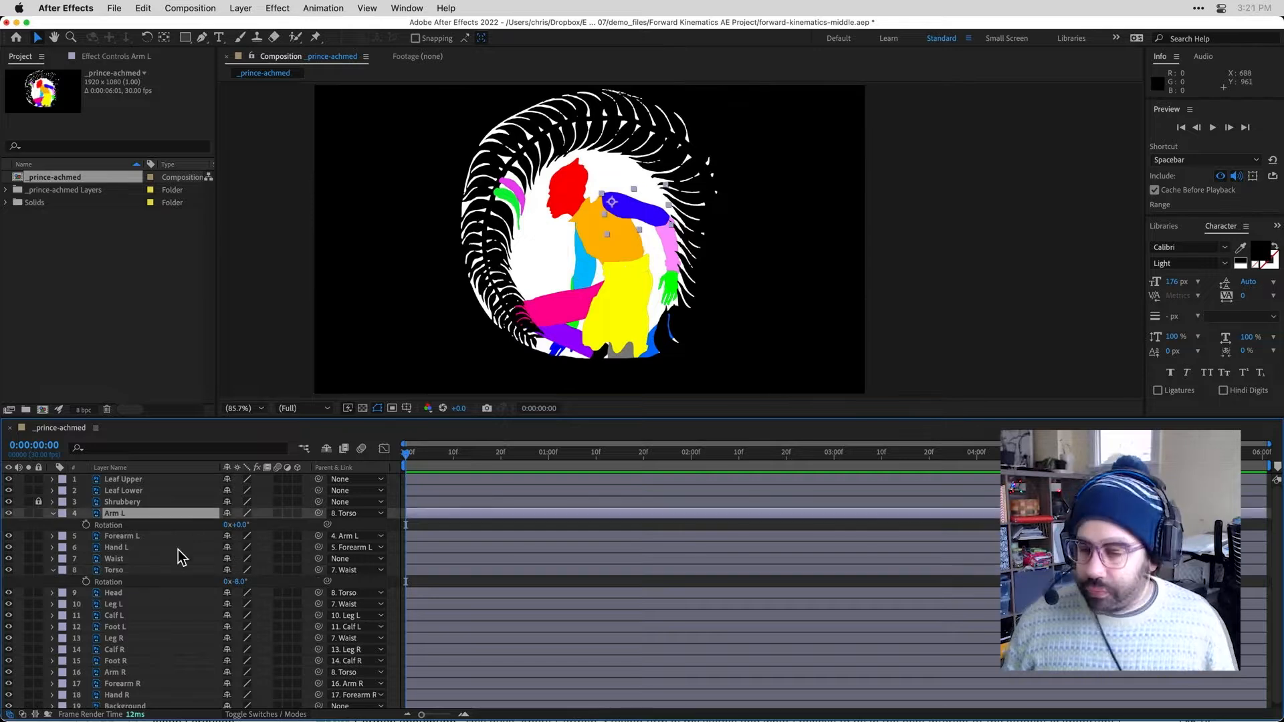
scroll(154, 608, "down", 1)
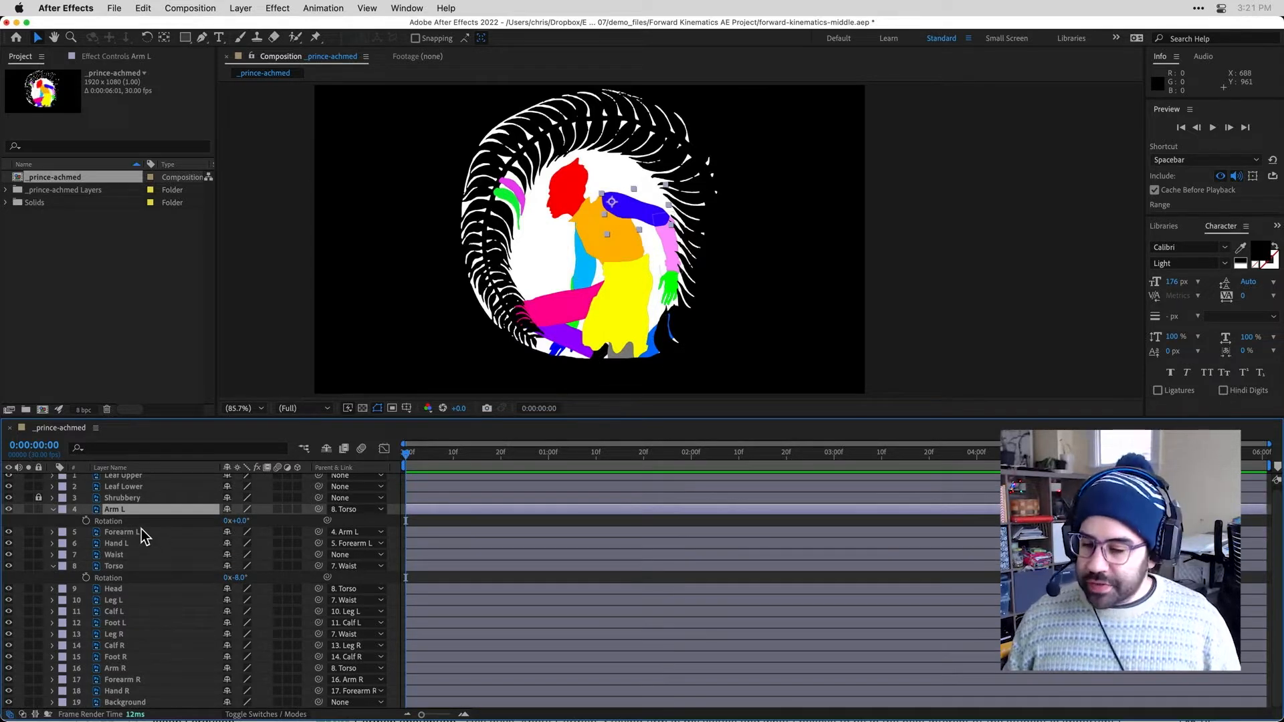
left_click(139, 698, "shift")
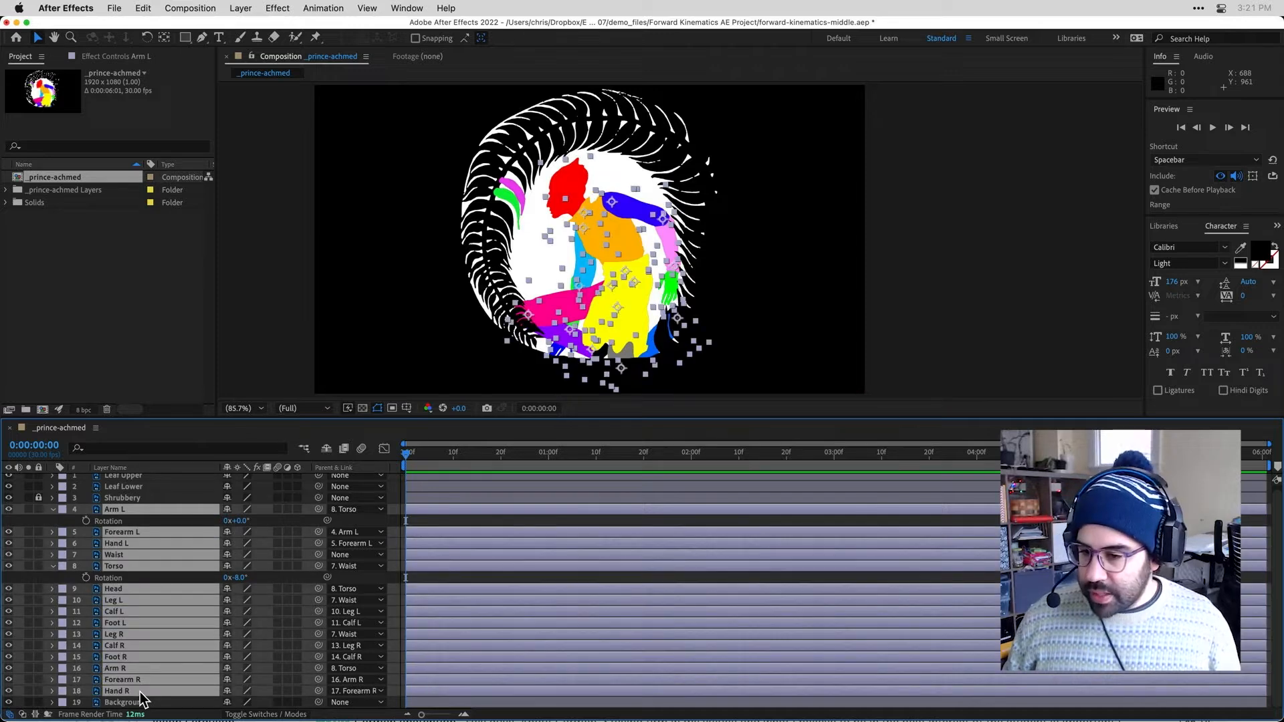
scroll(147, 589, "up", 1)
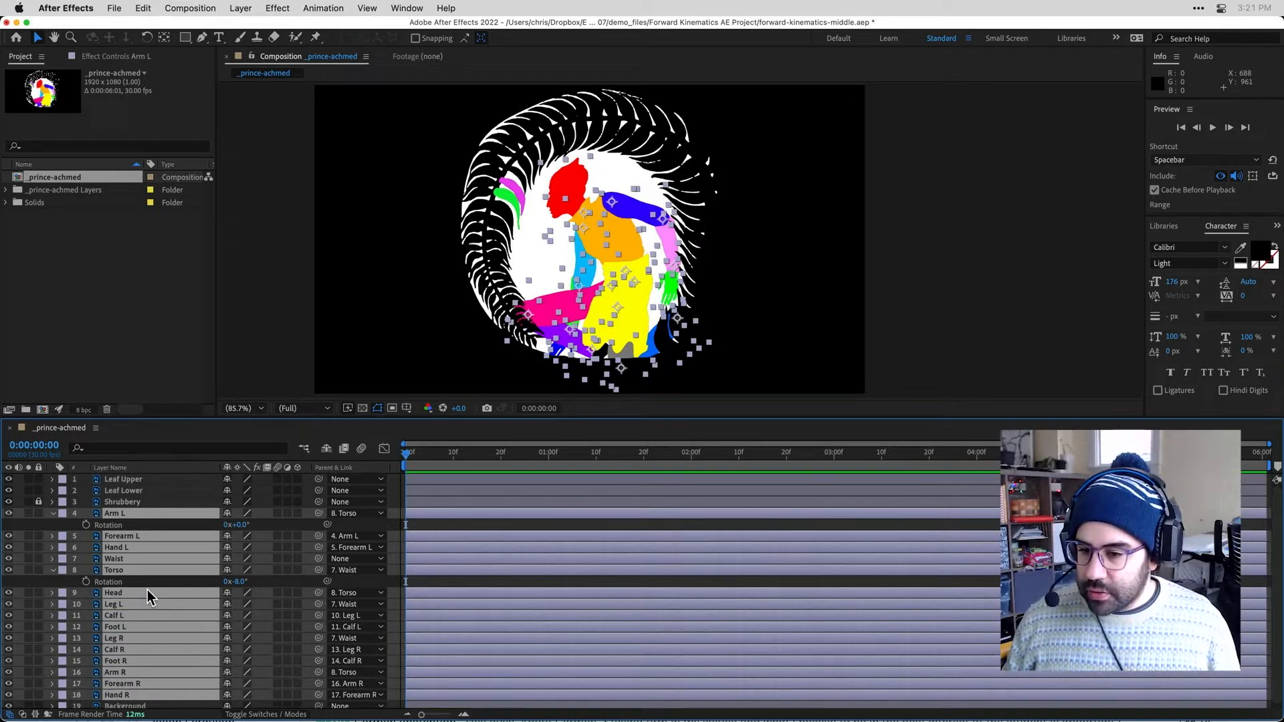
left_click(143, 490, "super")
left_click(141, 481, "super")
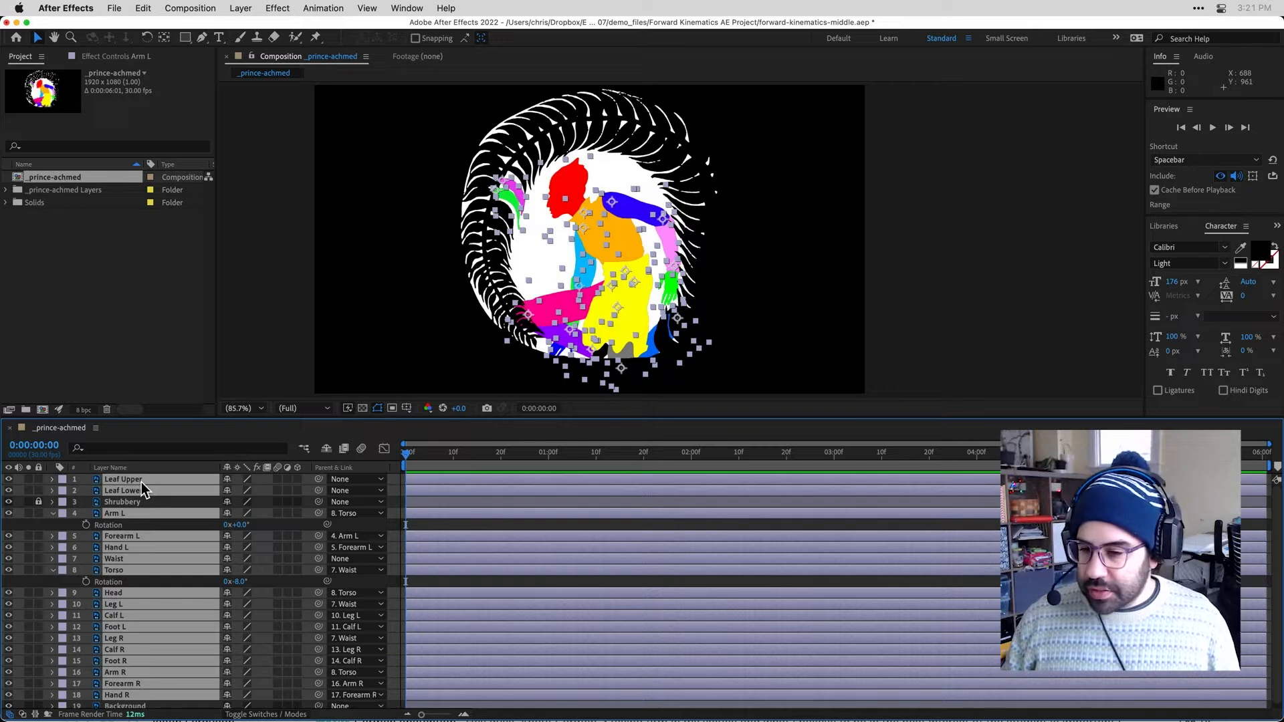
key("r")
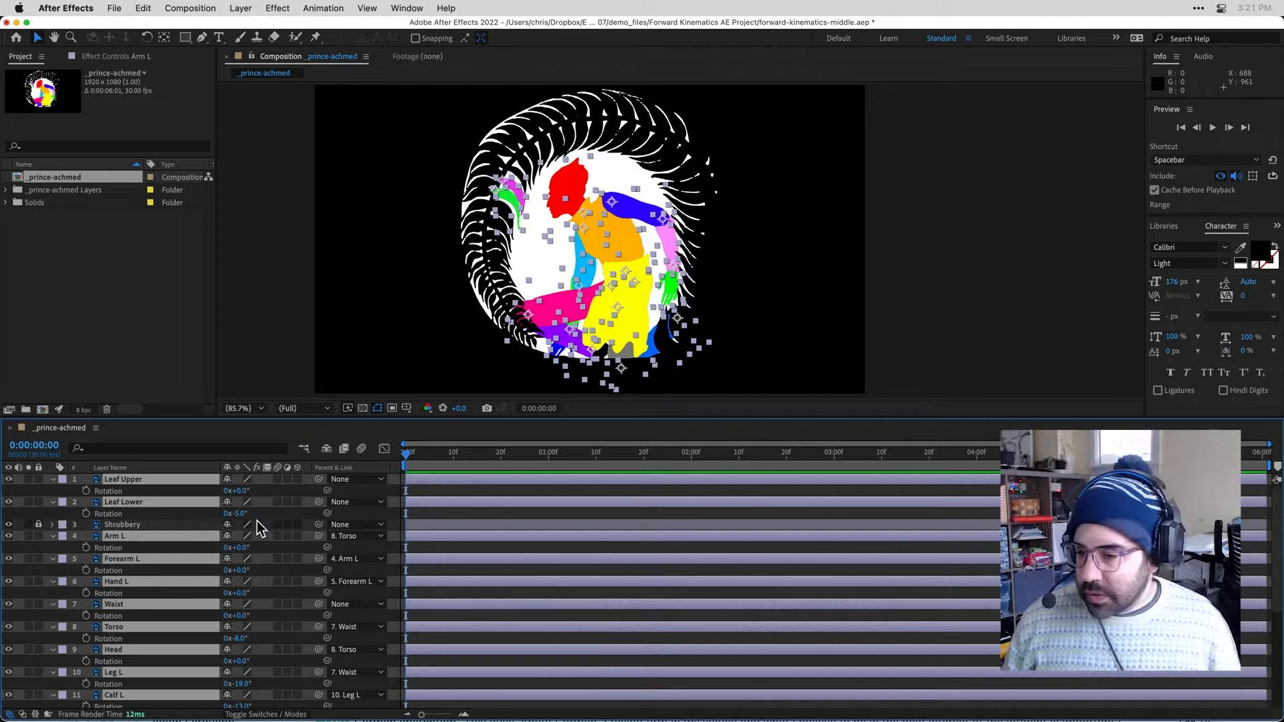
left_click(85, 492)
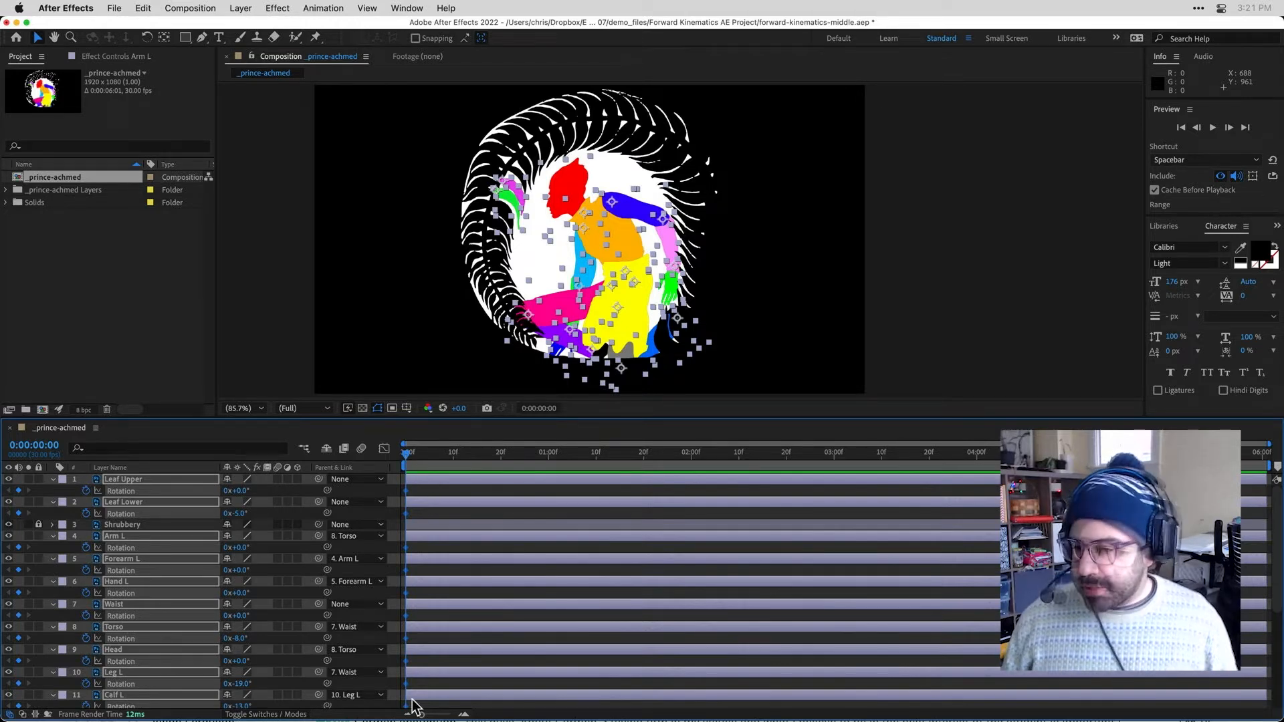
left_click(278, 258)
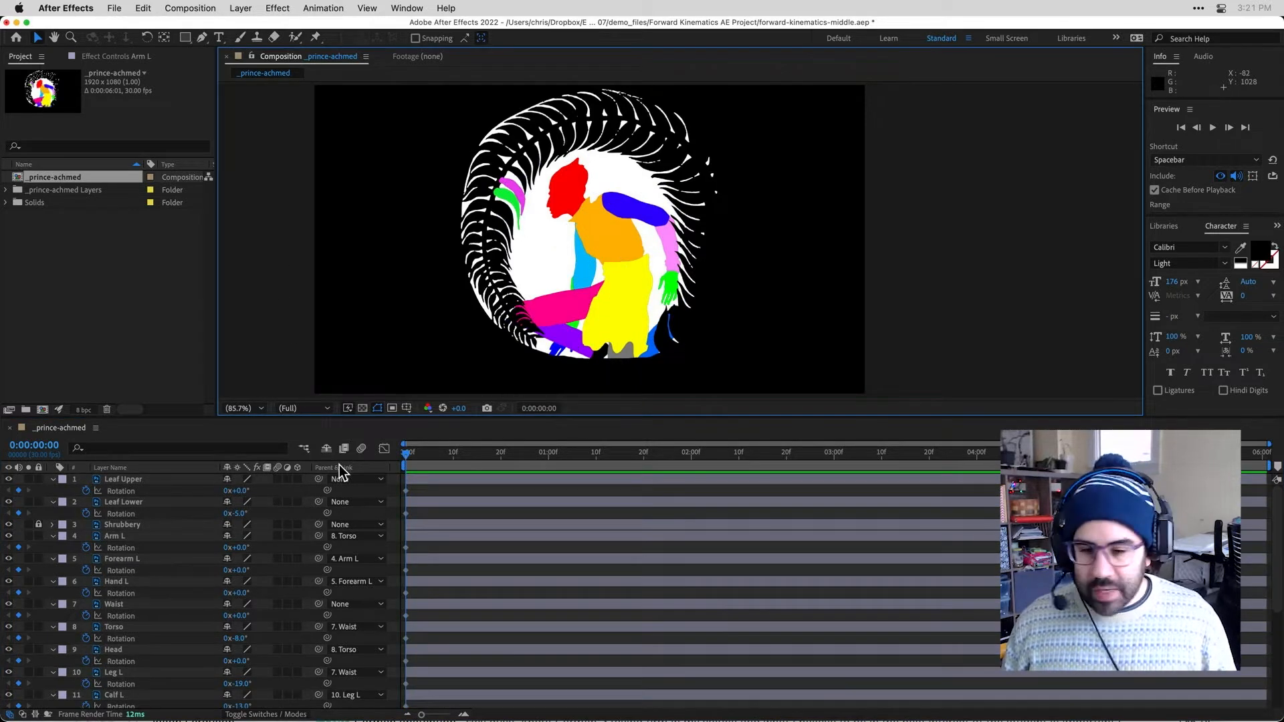
At the 1-second mark, keyframe the Torso rotation at -30° and the Head rotation at 28°, checking the motion.
left_click(407, 457)
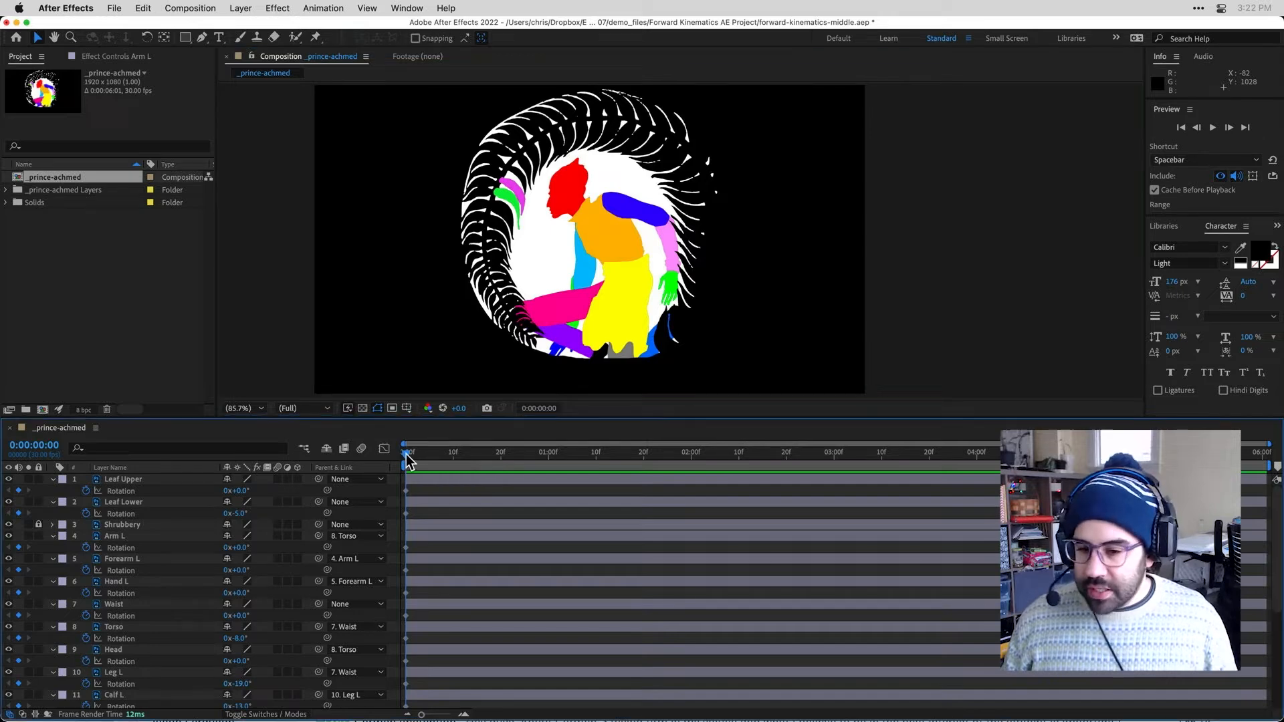
left_click_drag(406, 454, 550, 464)
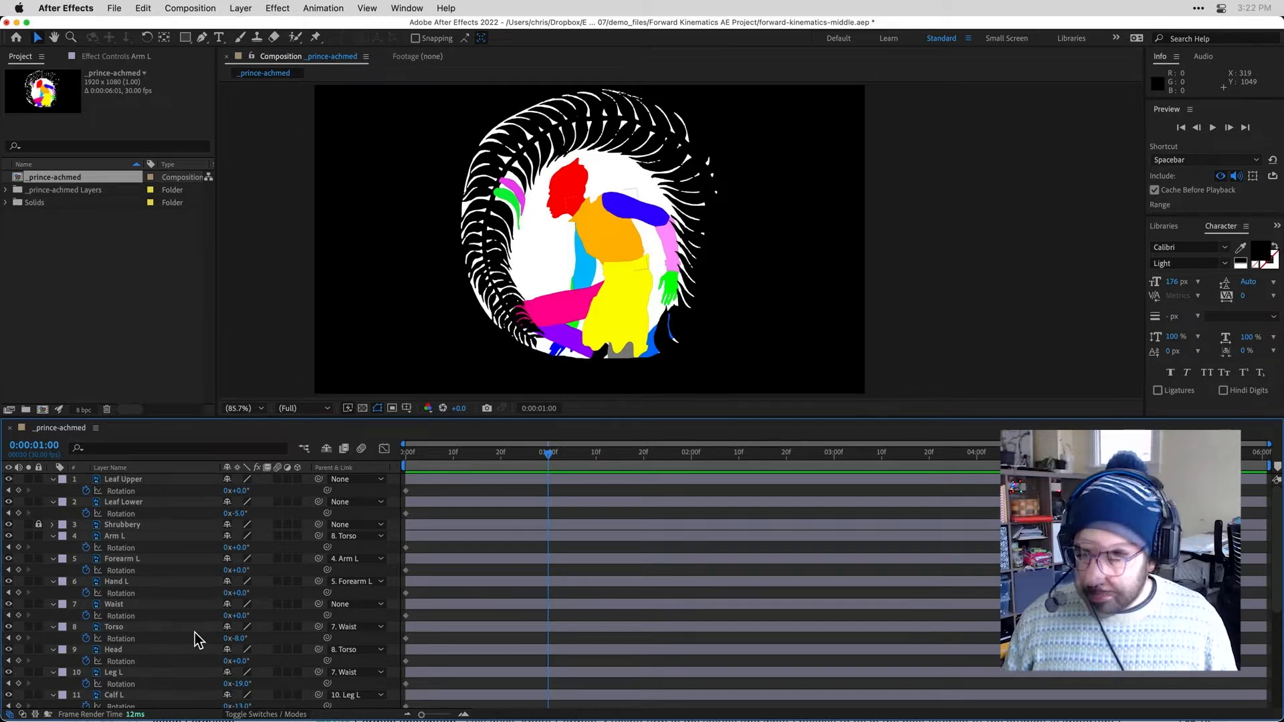
left_click_drag(226, 639, 234, 643)
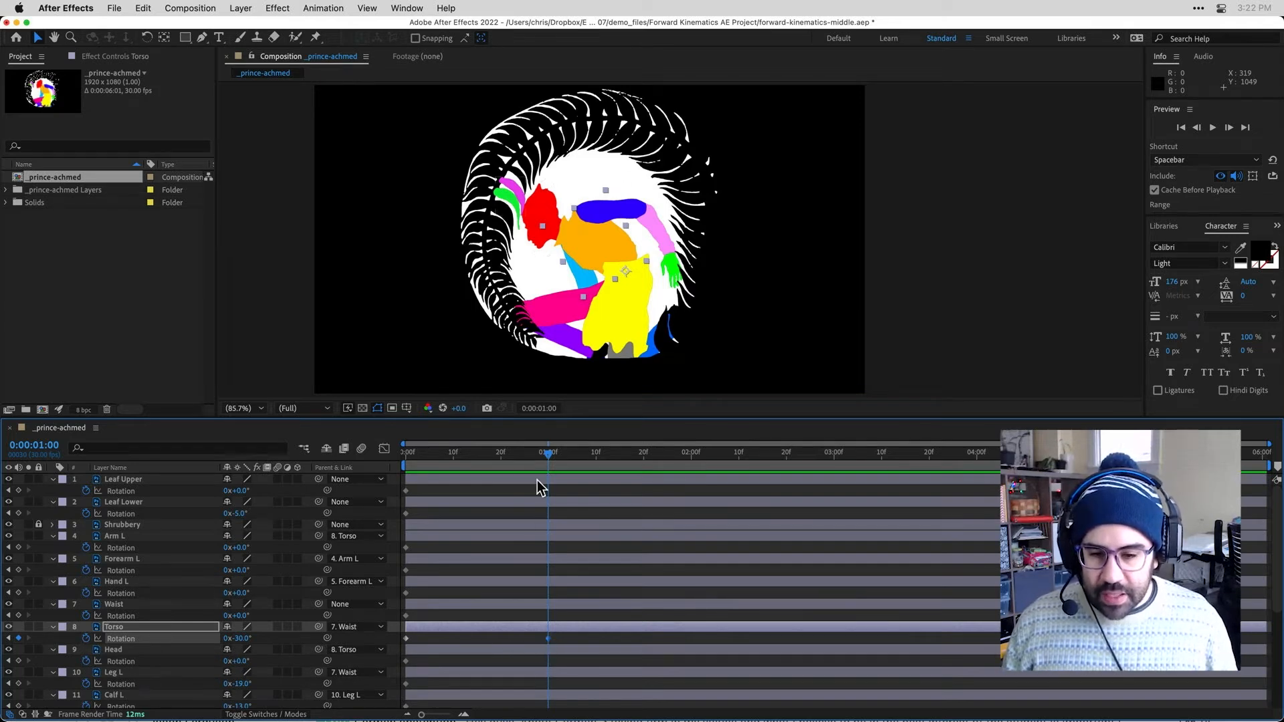
mouse_move(547, 456)
left_mouse_down()
mouse_move(396, 479)
mouse_move(550, 472)
left_mouse_up()
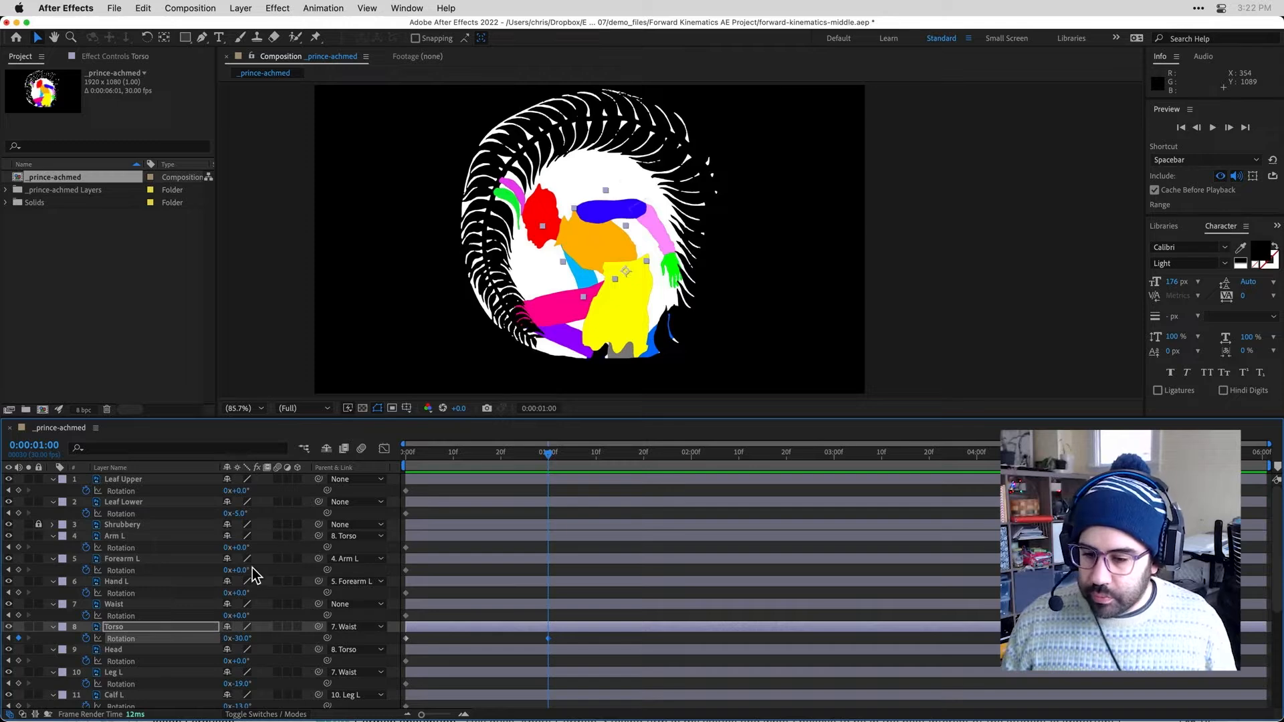
left_click_drag(241, 661, 263, 663)
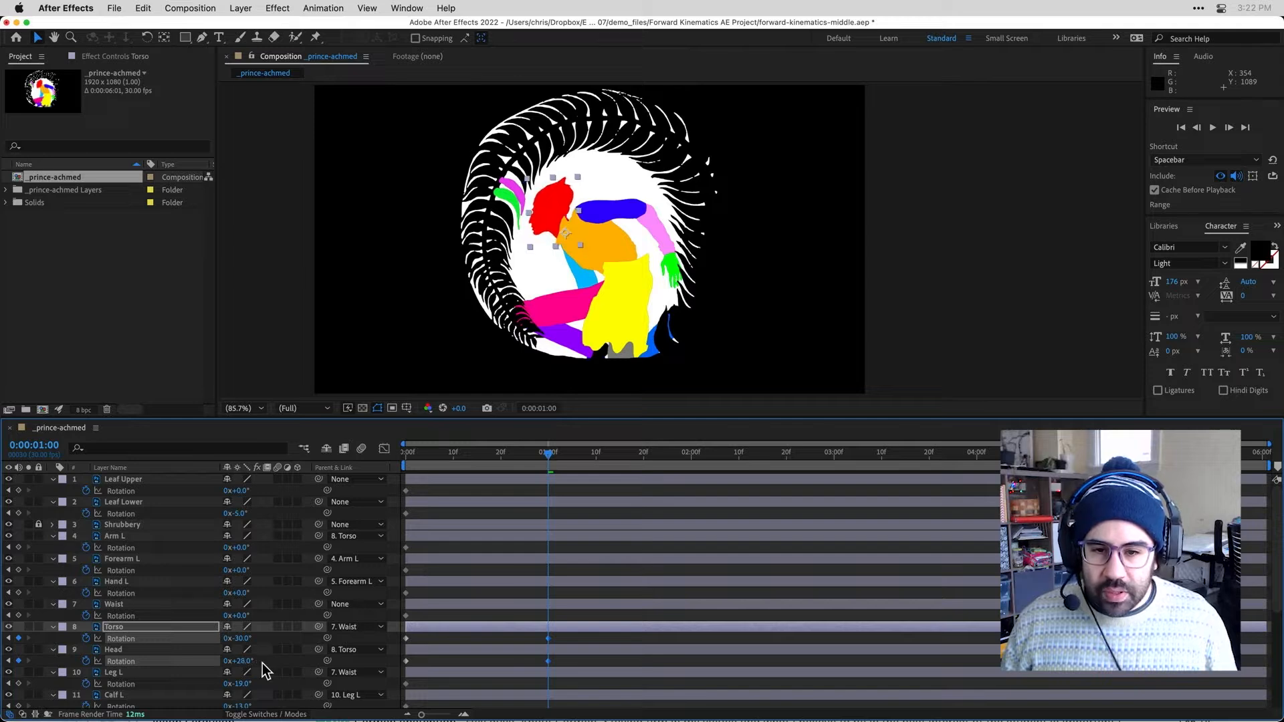
mouse_move(549, 460)
left_mouse_down()
mouse_move(411, 457)
mouse_move(550, 474)
left_mouse_up()
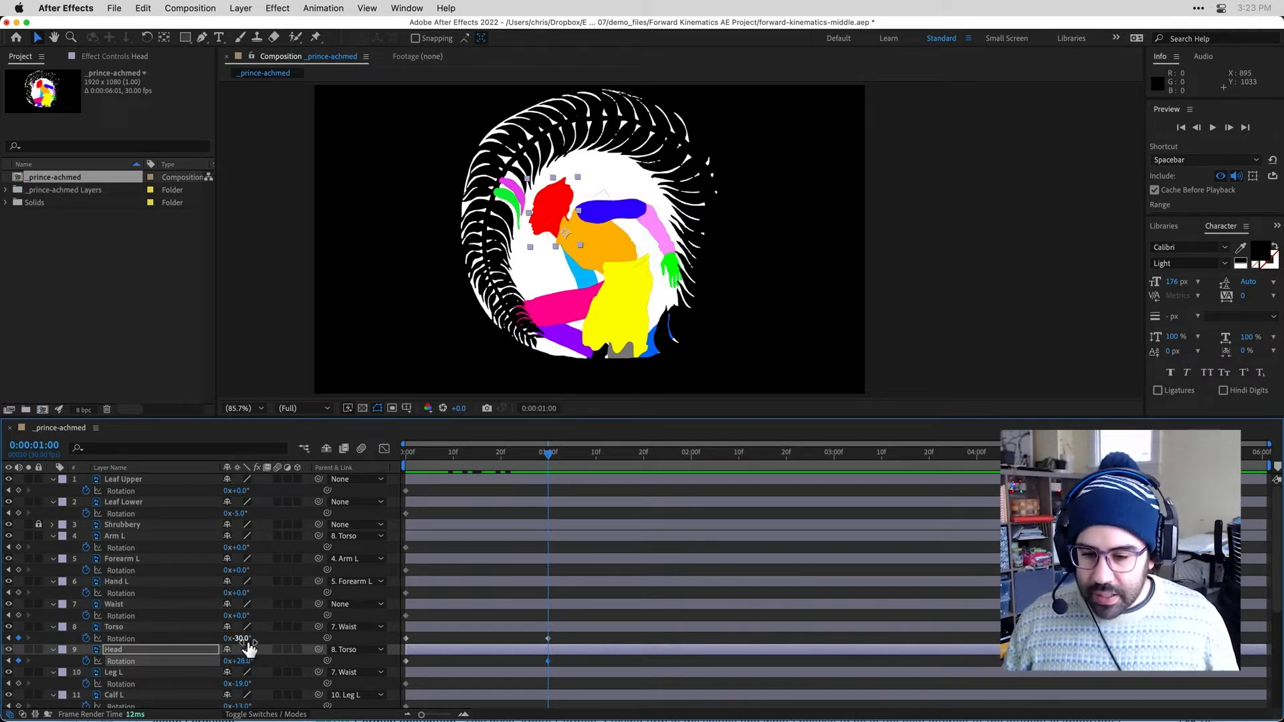
Refine the 1-second pose to a Head rotation of 15° and a Torso rotation of -25°, and check the motion.
left_click_drag(246, 641, 234, 662)
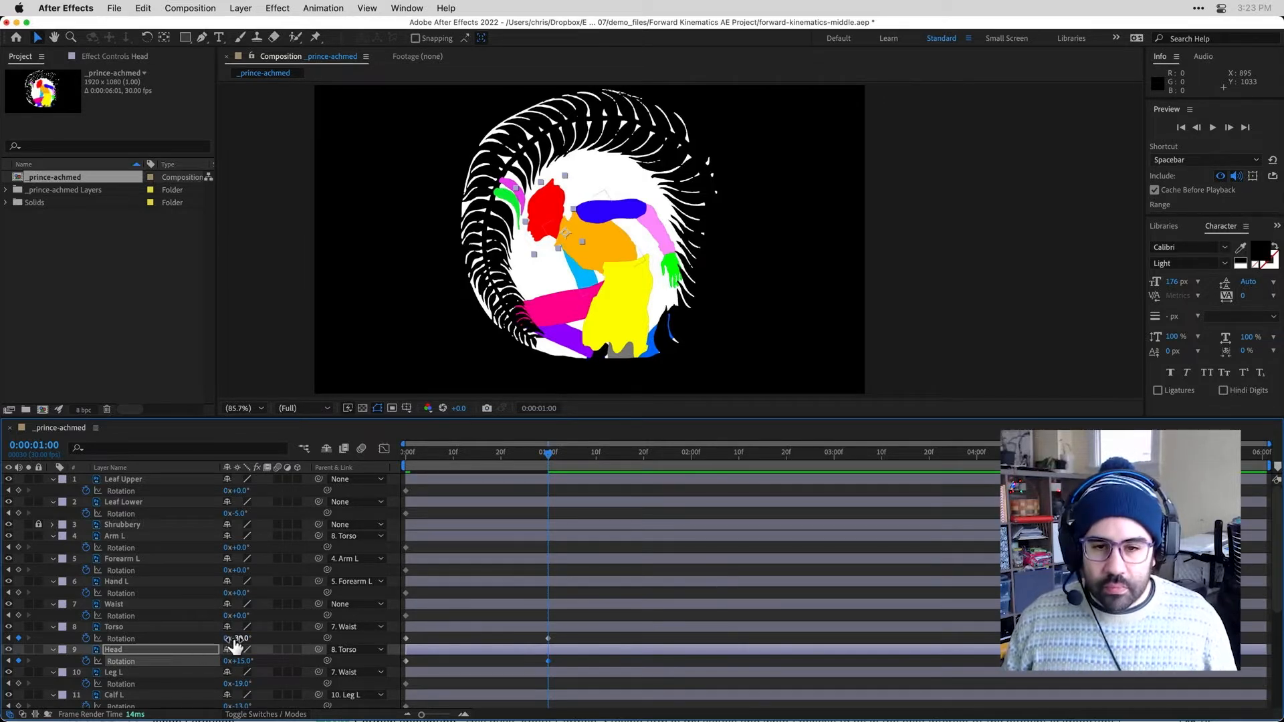
left_click_drag(241, 646, 242, 640)
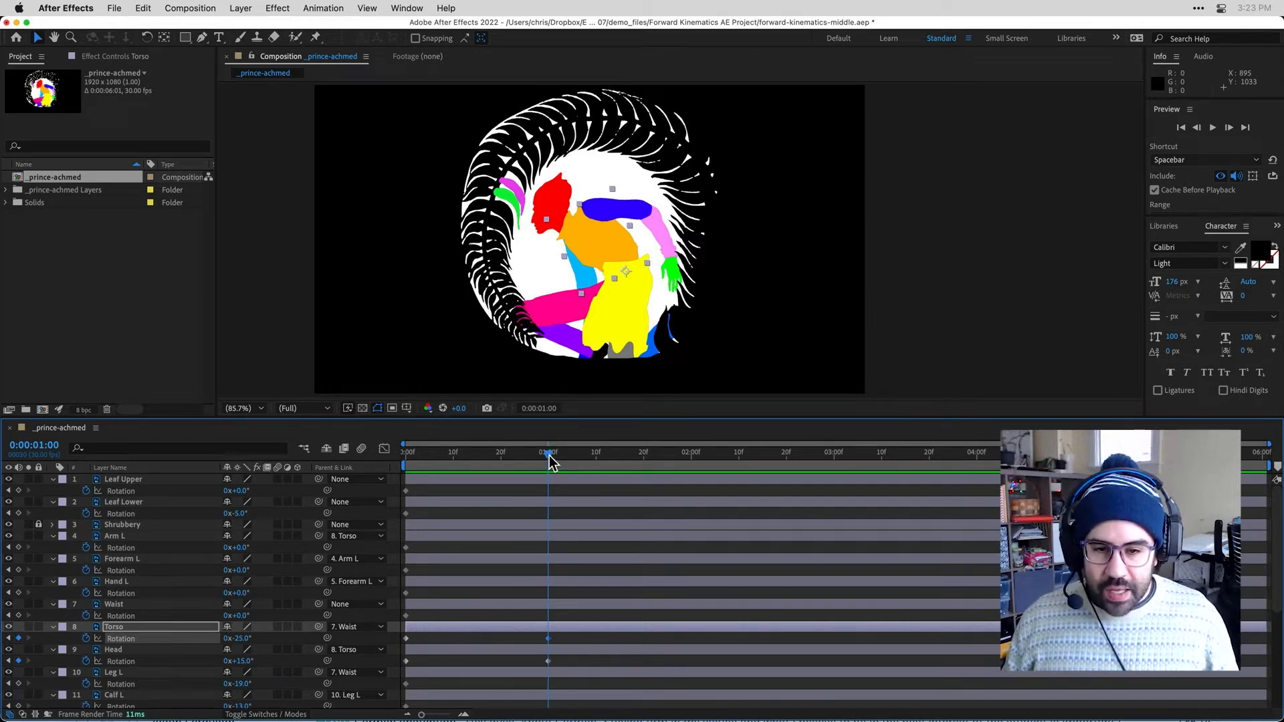
mouse_move(548, 456)
left_mouse_down()
mouse_move(511, 452)
mouse_move(544, 459)
left_mouse_up()
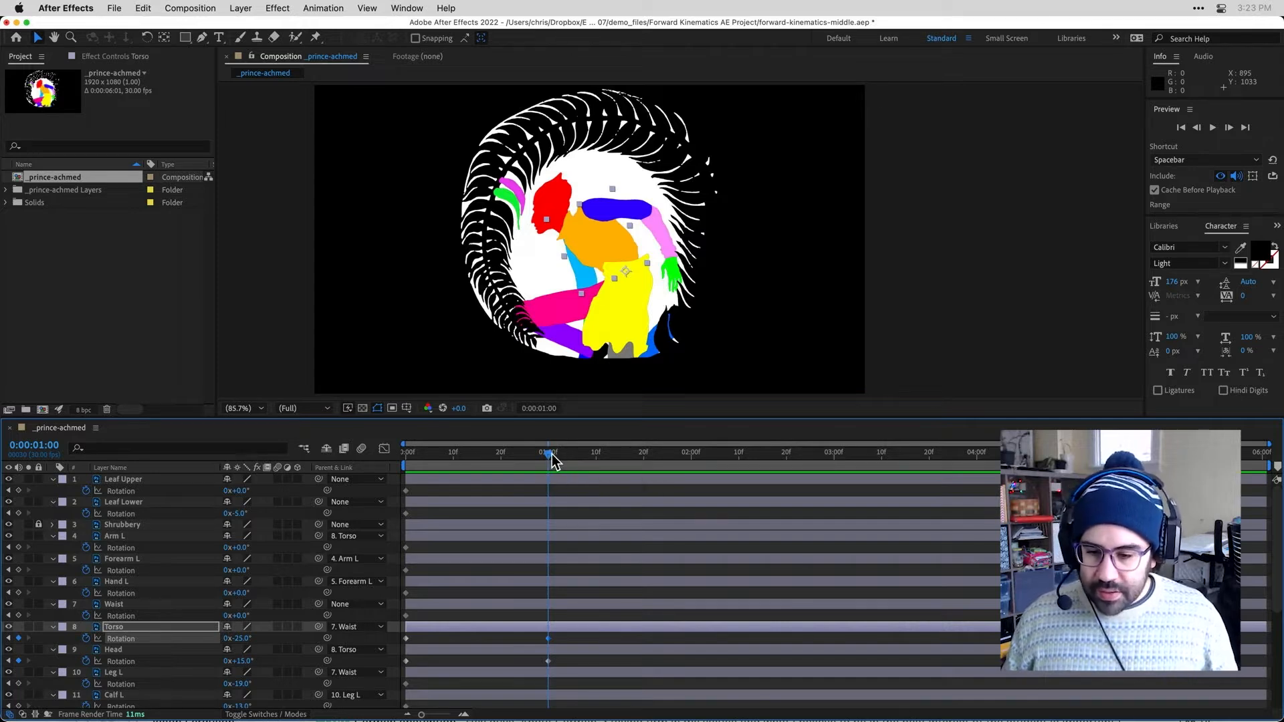
left_click_drag(551, 454, 555, 455)
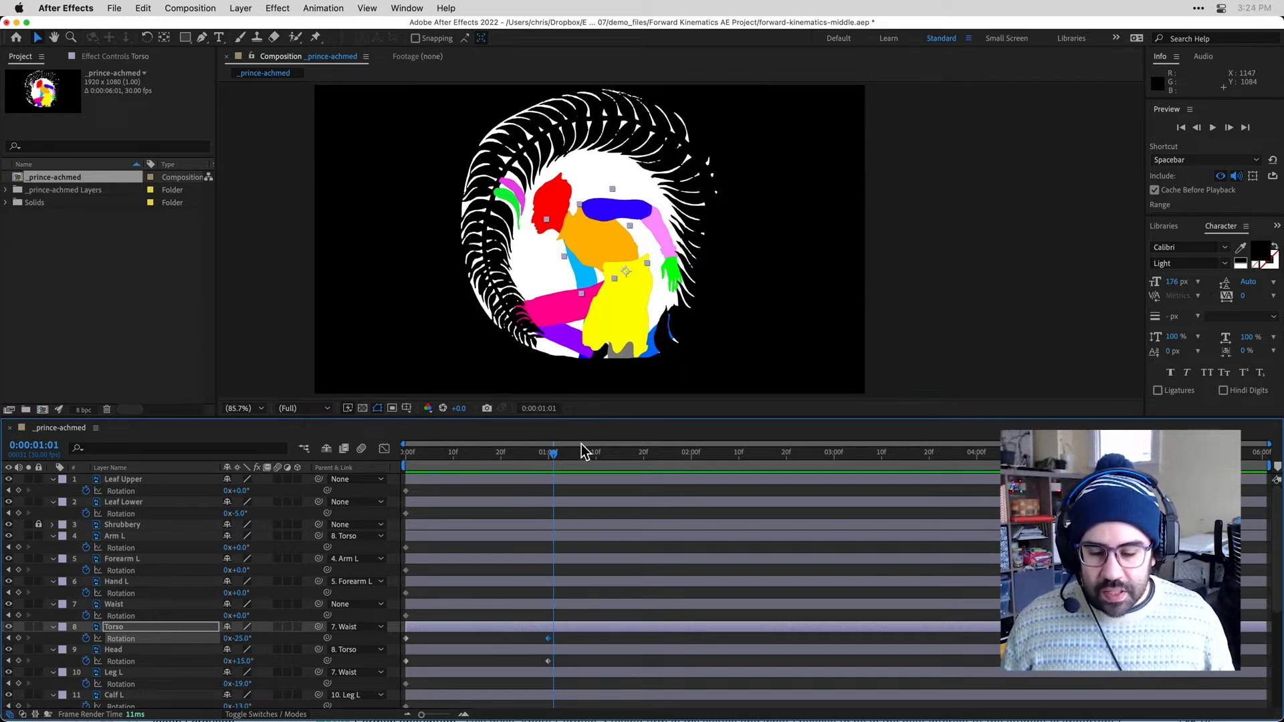
left_click_drag(550, 455, 548, 455)
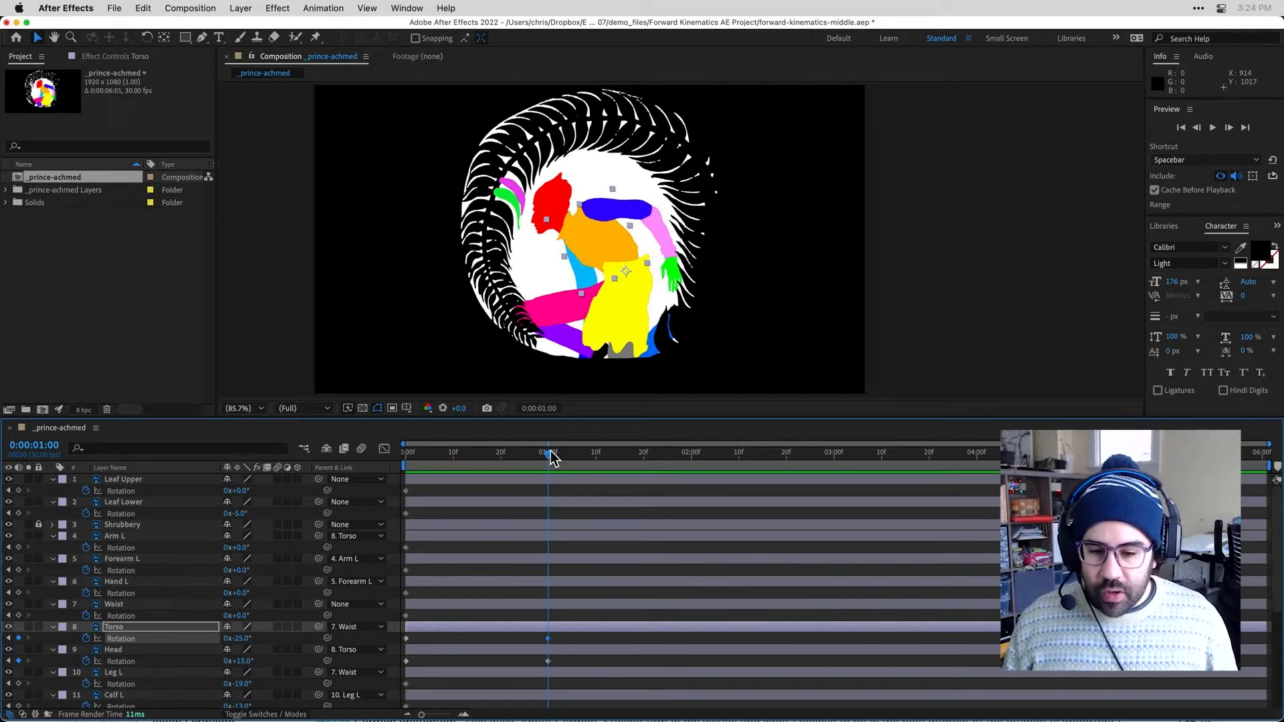
left_click_drag(551, 451, 555, 453)
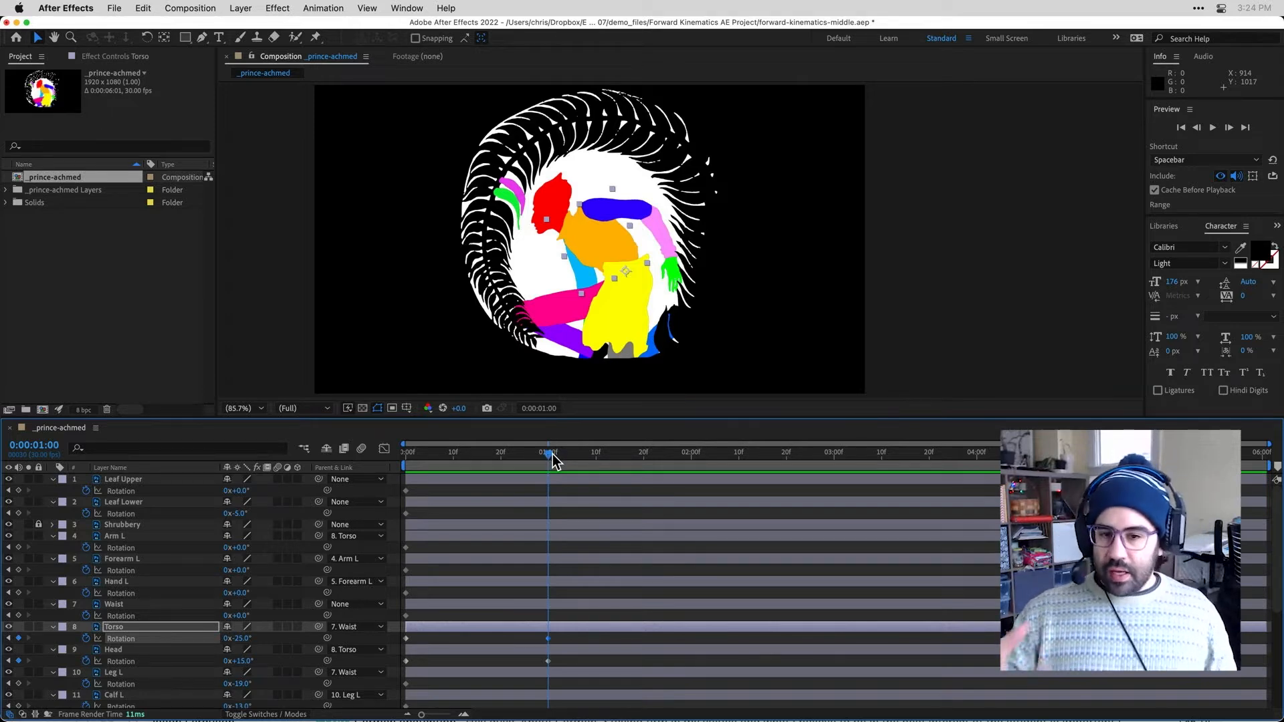
At the 2-second mark, keyframe the Arm R layer's rotation at 27°.
left_click_drag(553, 454, 694, 458)
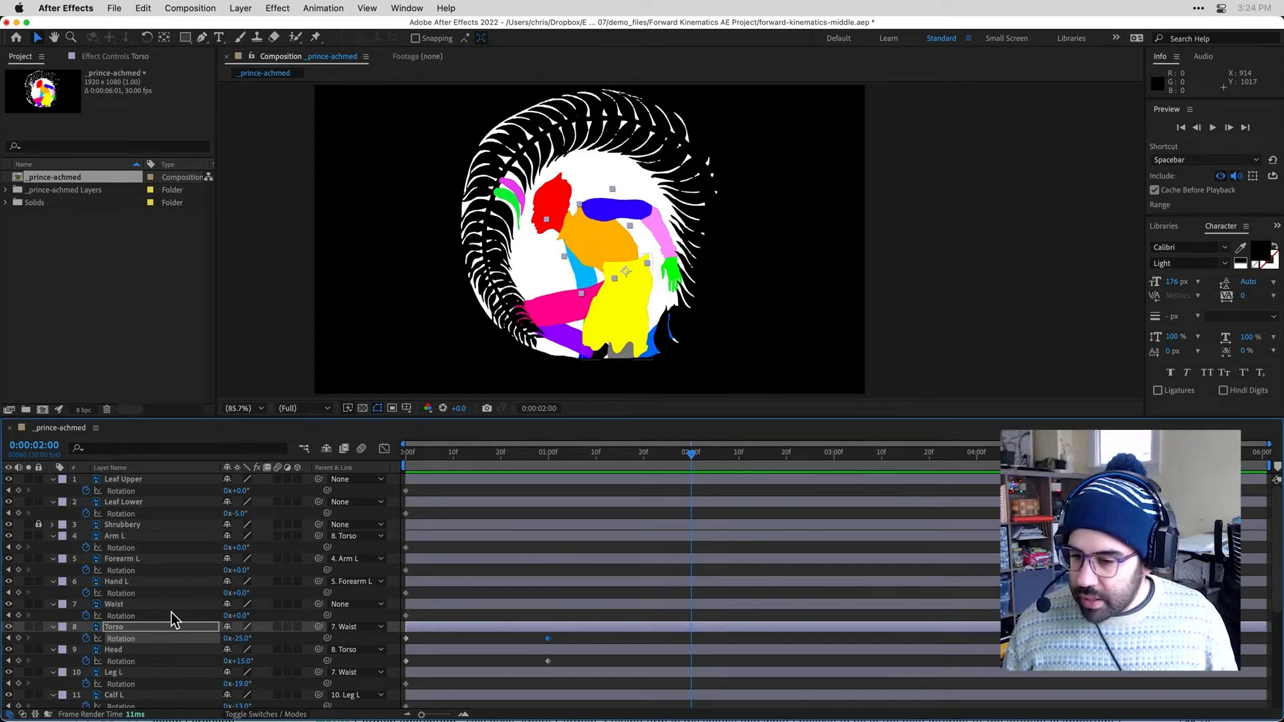
scroll(172, 612, "down", 4)
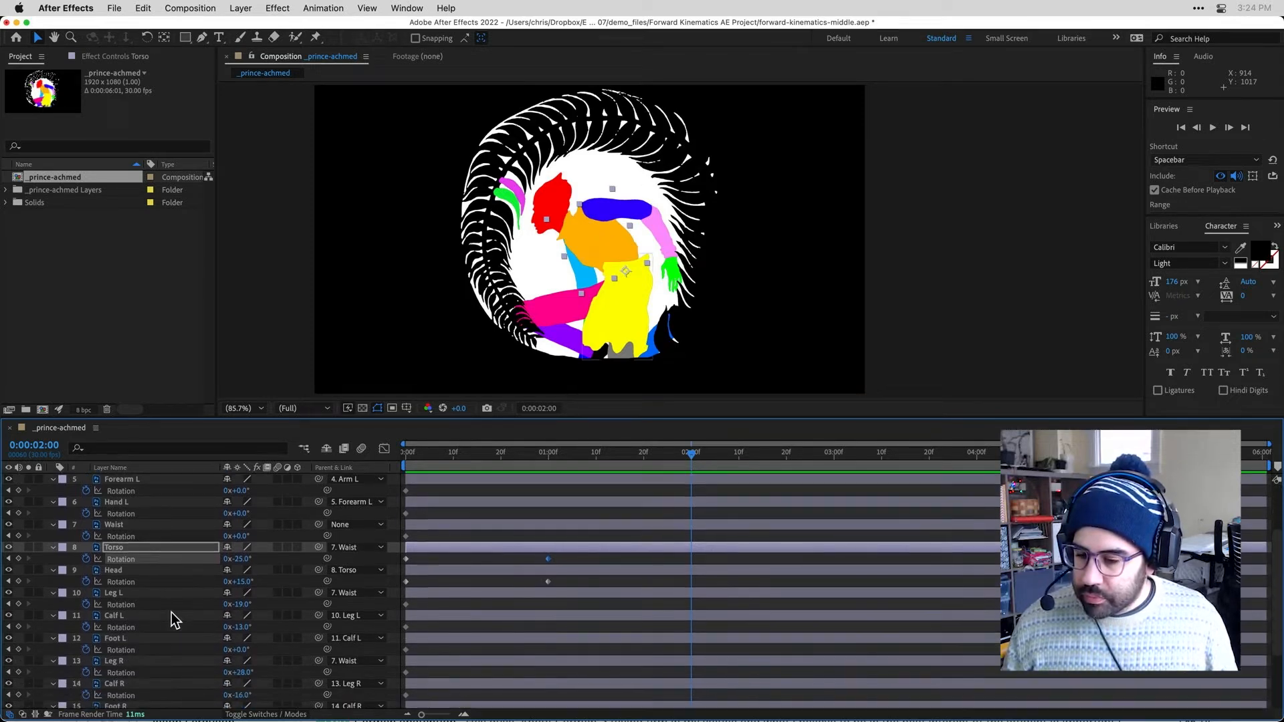
scroll(171, 612, "down", 2)
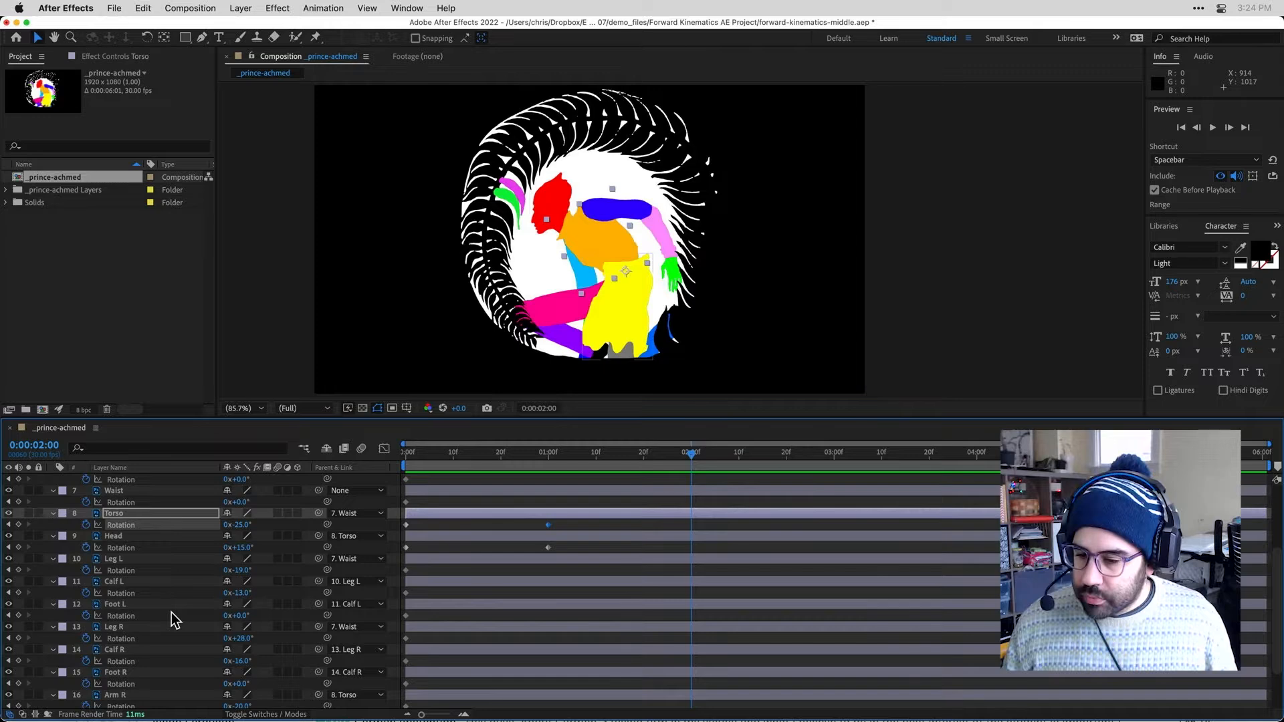
scroll(171, 613, "down", 2)
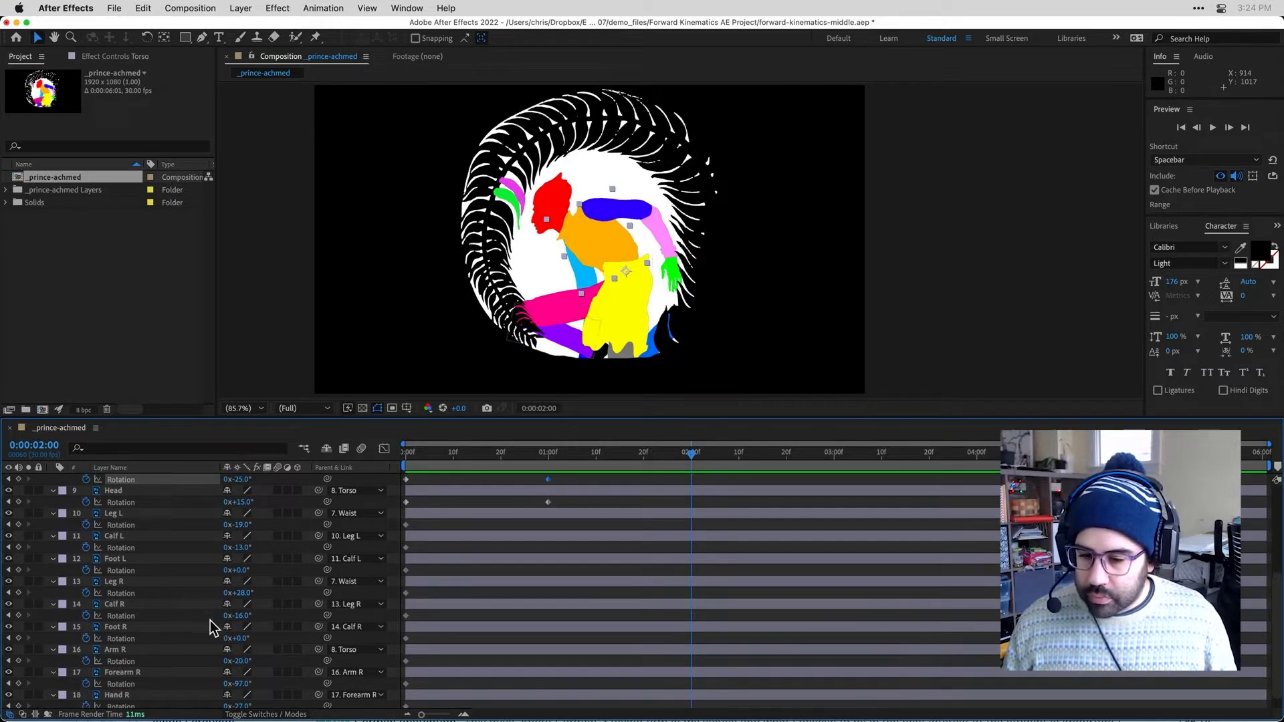
left_click_drag(239, 661, 275, 669)
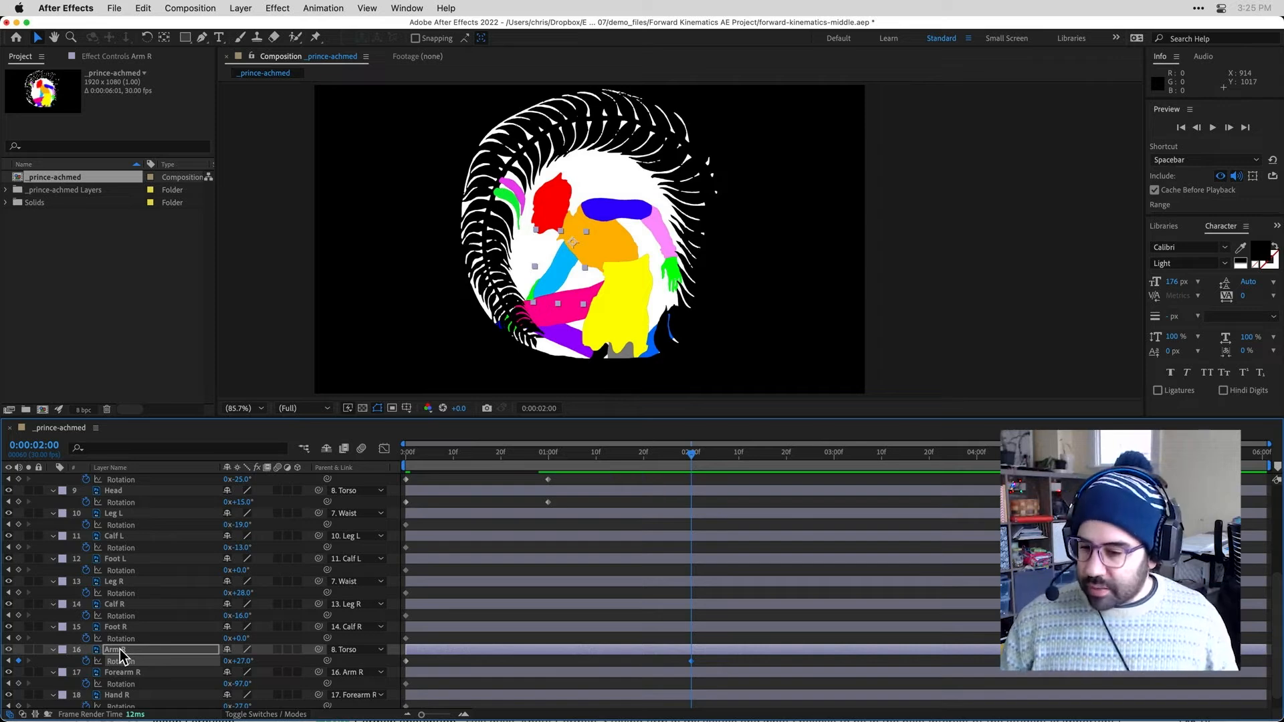
At the 2-second mark, keyframe the Forearm R rotation at 22° and the Hand R rotation at -33°.
left_click(155, 671)
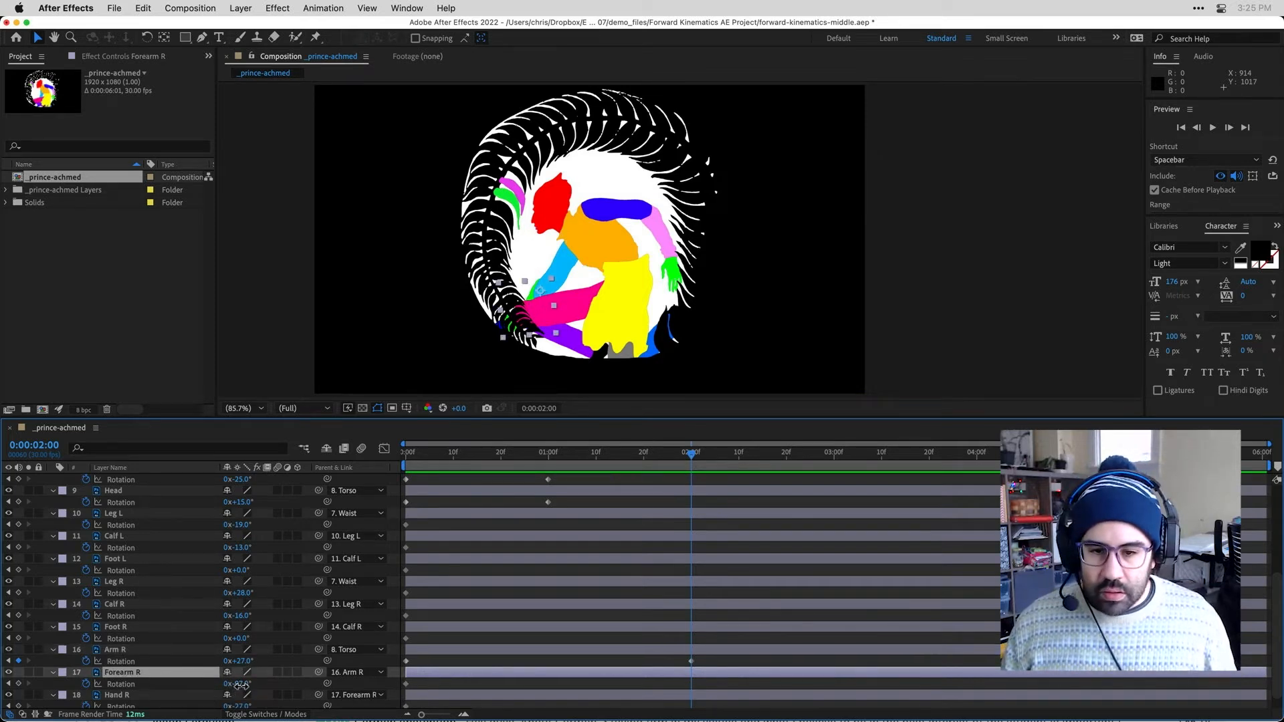
left_click_drag(239, 684, 312, 679)
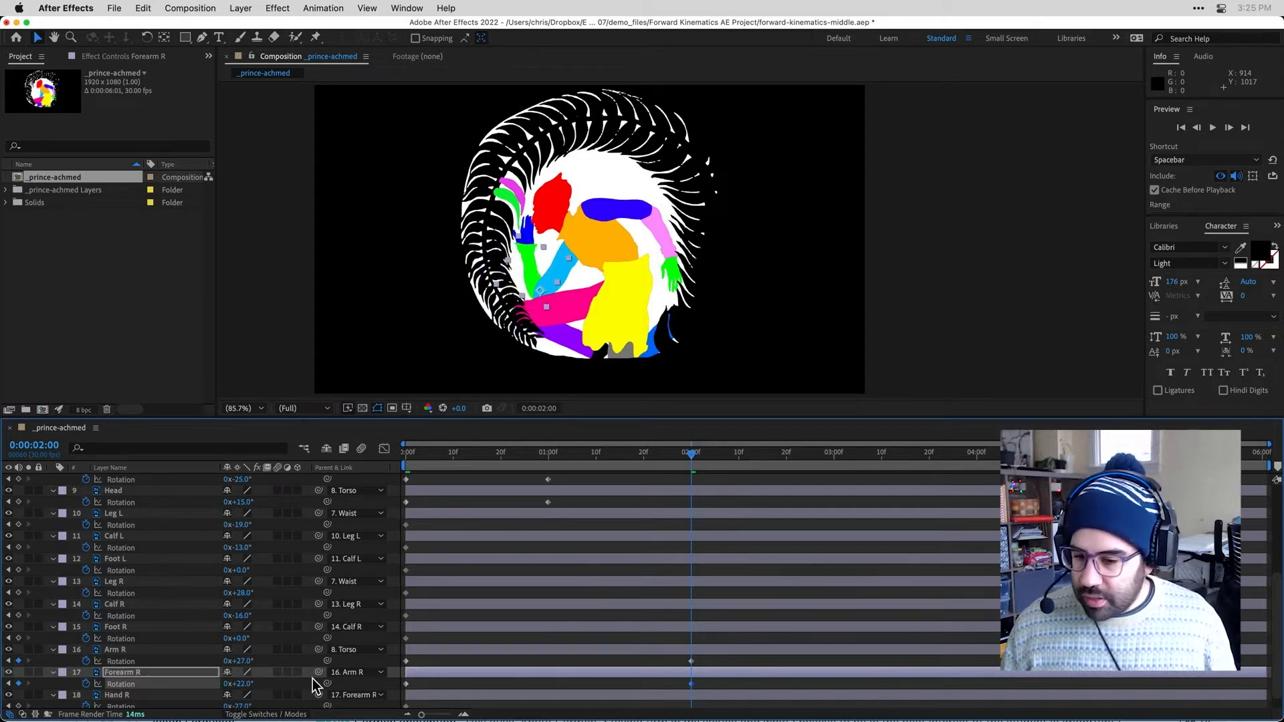
scroll(246, 682, "down", 1)
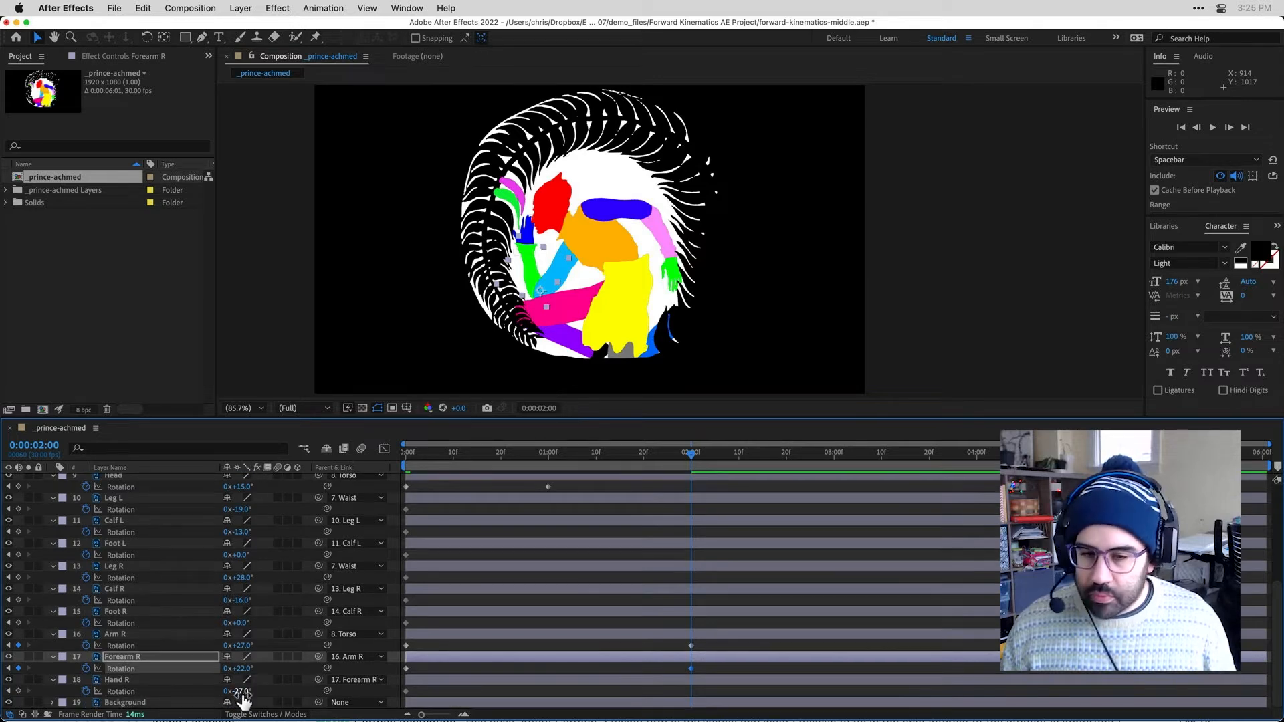
left_click_drag(234, 693, 237, 693)
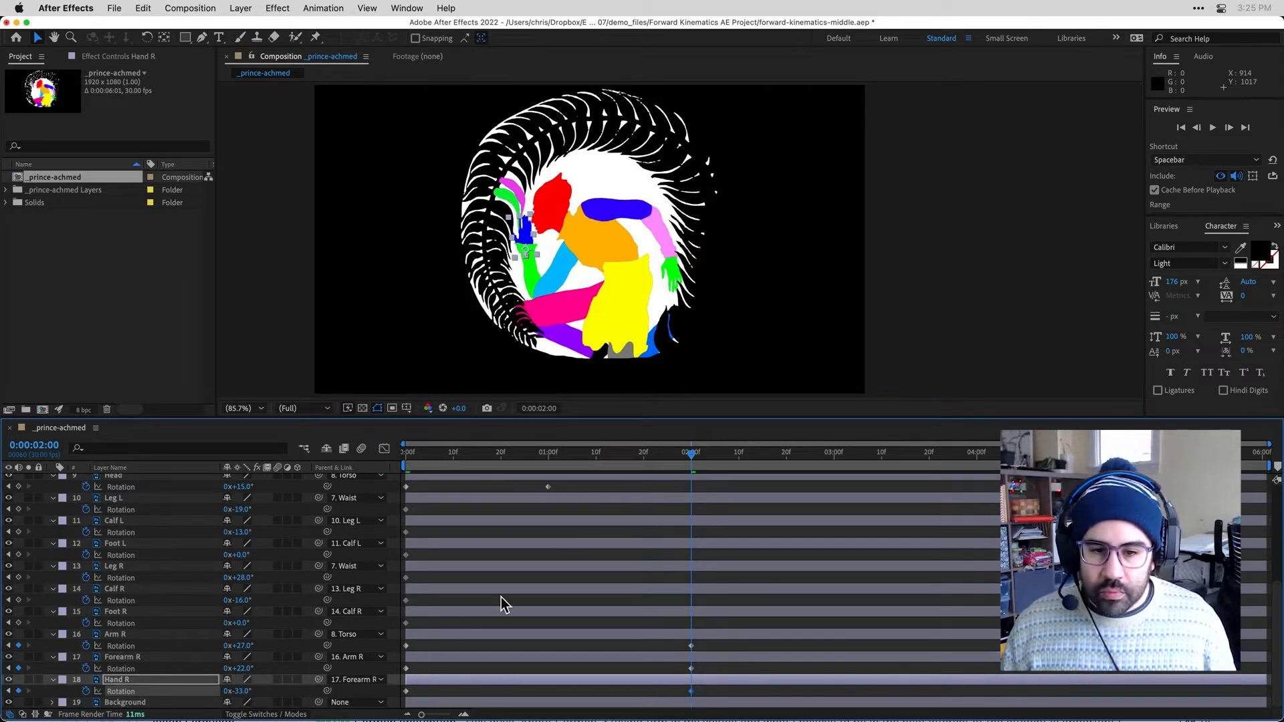
Scrub through the first two seconds to check the right arm's motion and review the layers' rotation keyframes.
mouse_move(694, 455)
left_mouse_down()
mouse_move(398, 457)
mouse_move(731, 476)
mouse_move(403, 478)
mouse_move(696, 479)
left_mouse_up()
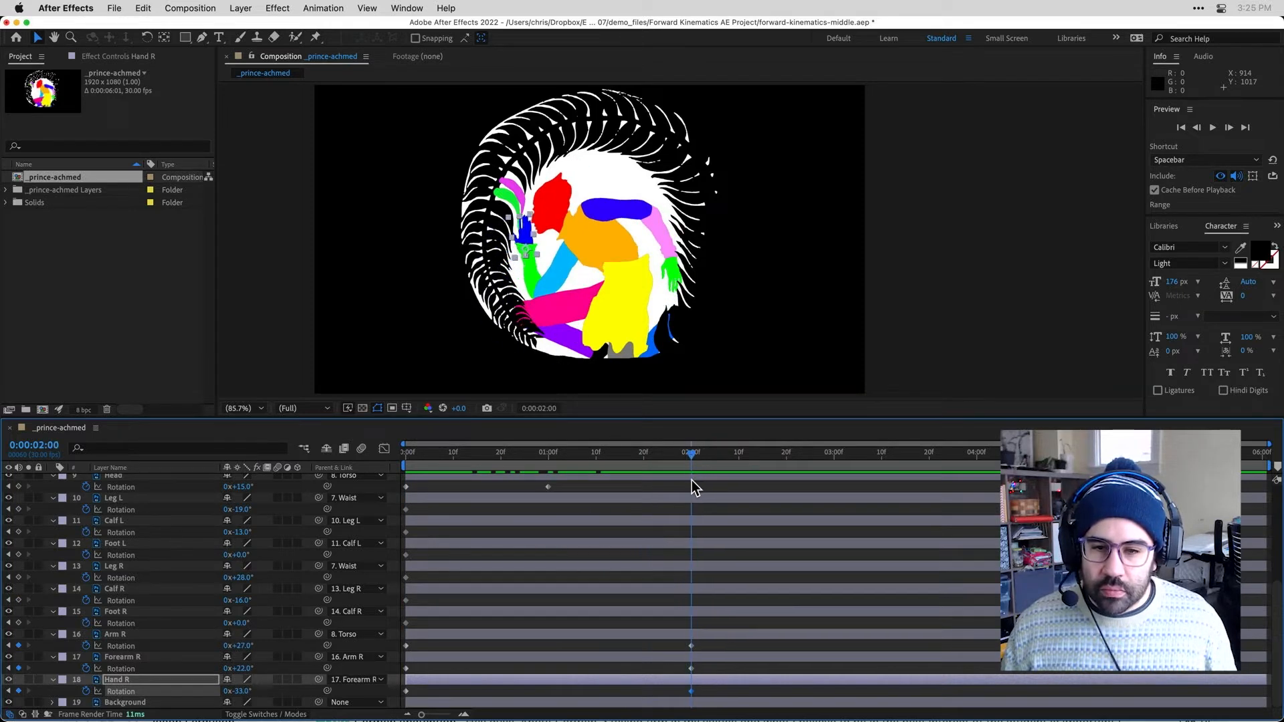
scroll(697, 558, "up", 3)
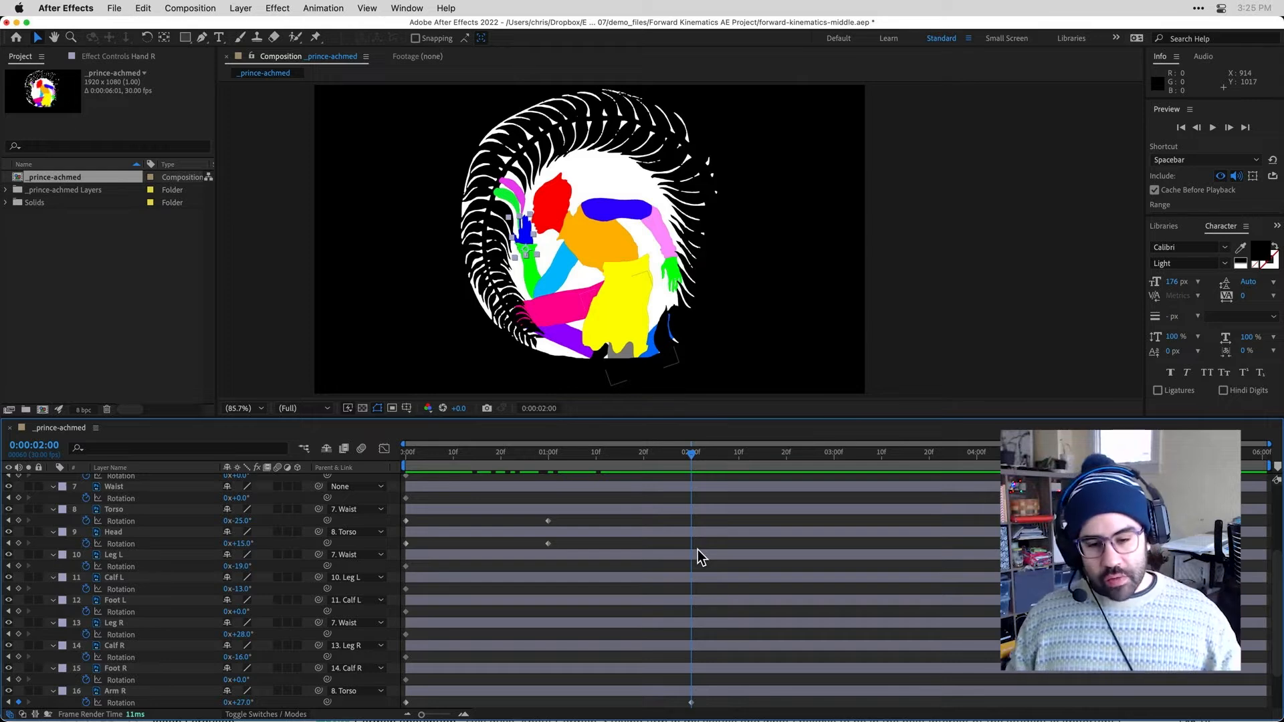
scroll(692, 556, "down", 1)
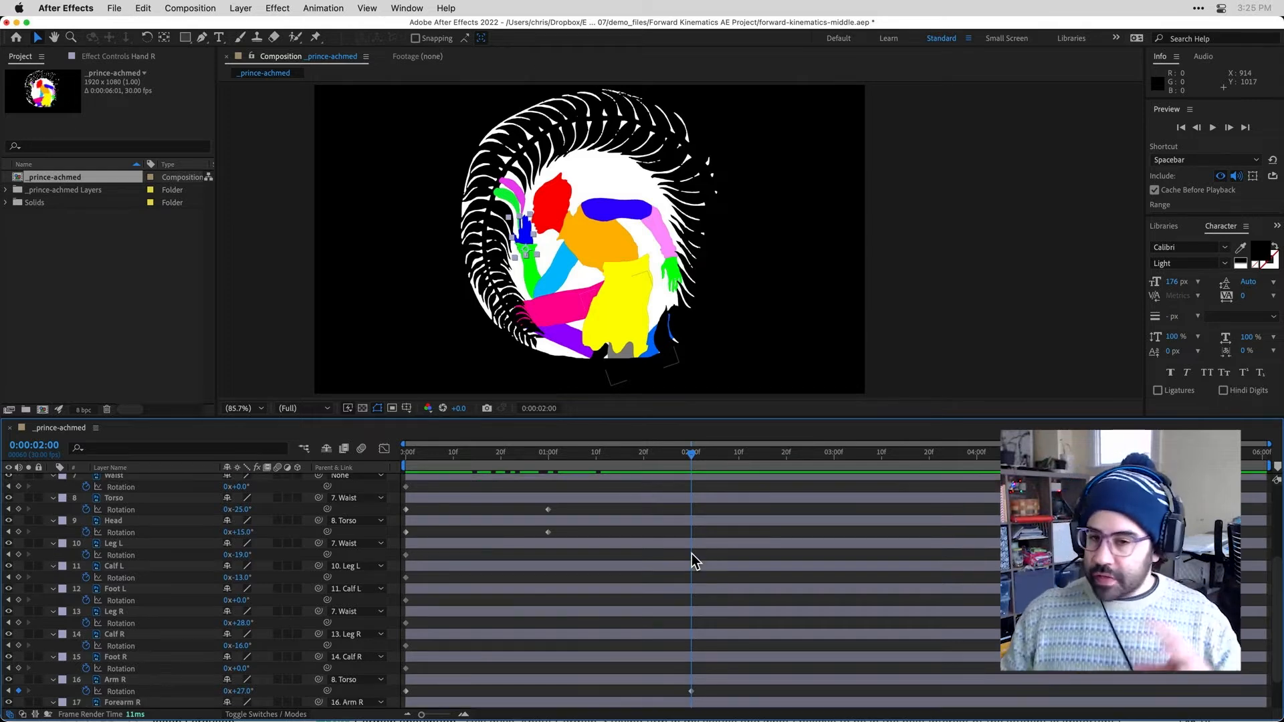
scroll(696, 465, "down", 1)
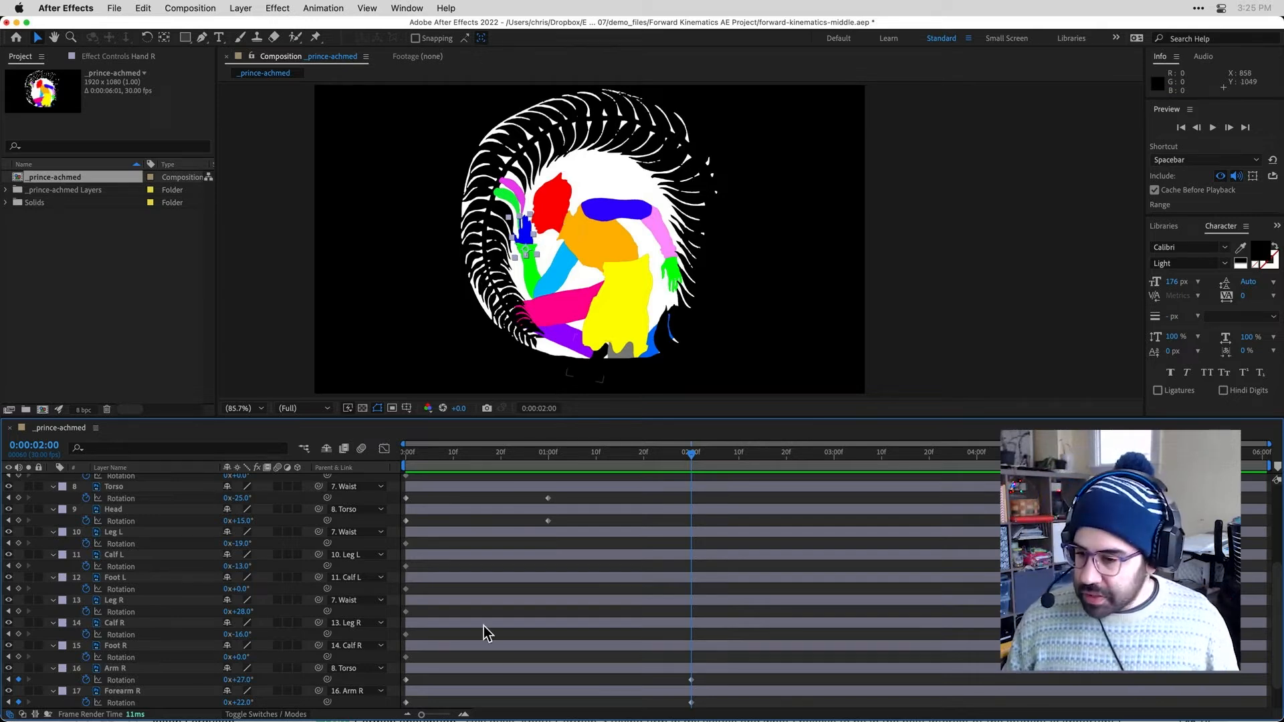
At the 2-second mark, keyframe the Arm L rotation at -4° and check the motion from the start.
scroll(201, 578, "up", 5)
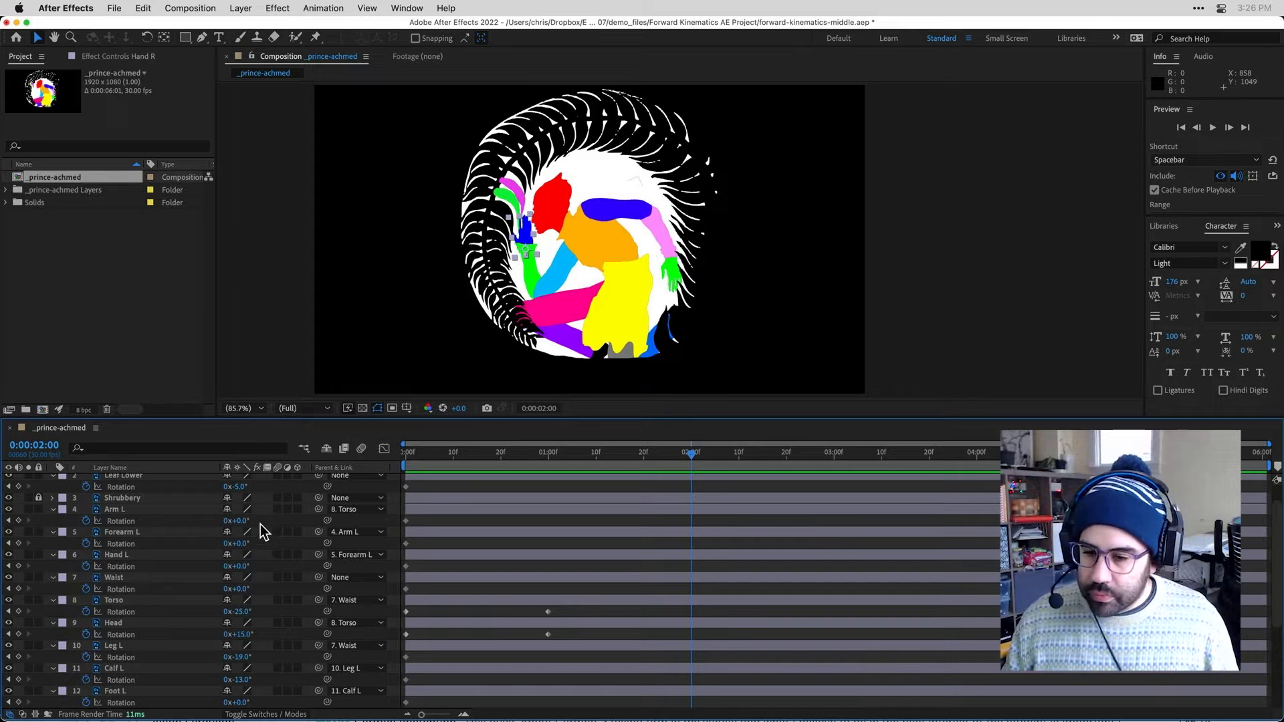
left_click_drag(235, 521, 234, 521)
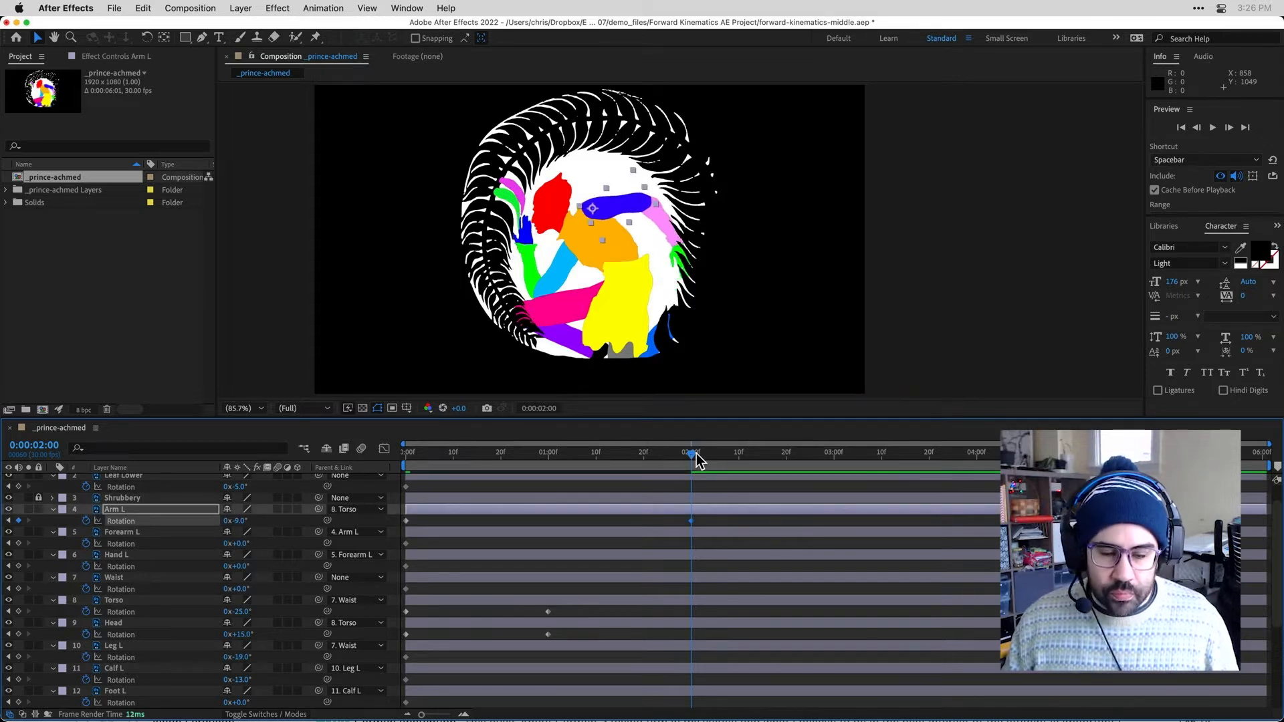
mouse_move(696, 454)
left_mouse_down()
mouse_move(349, 448)
mouse_move(744, 444)
mouse_move(695, 454)
left_mouse_up()
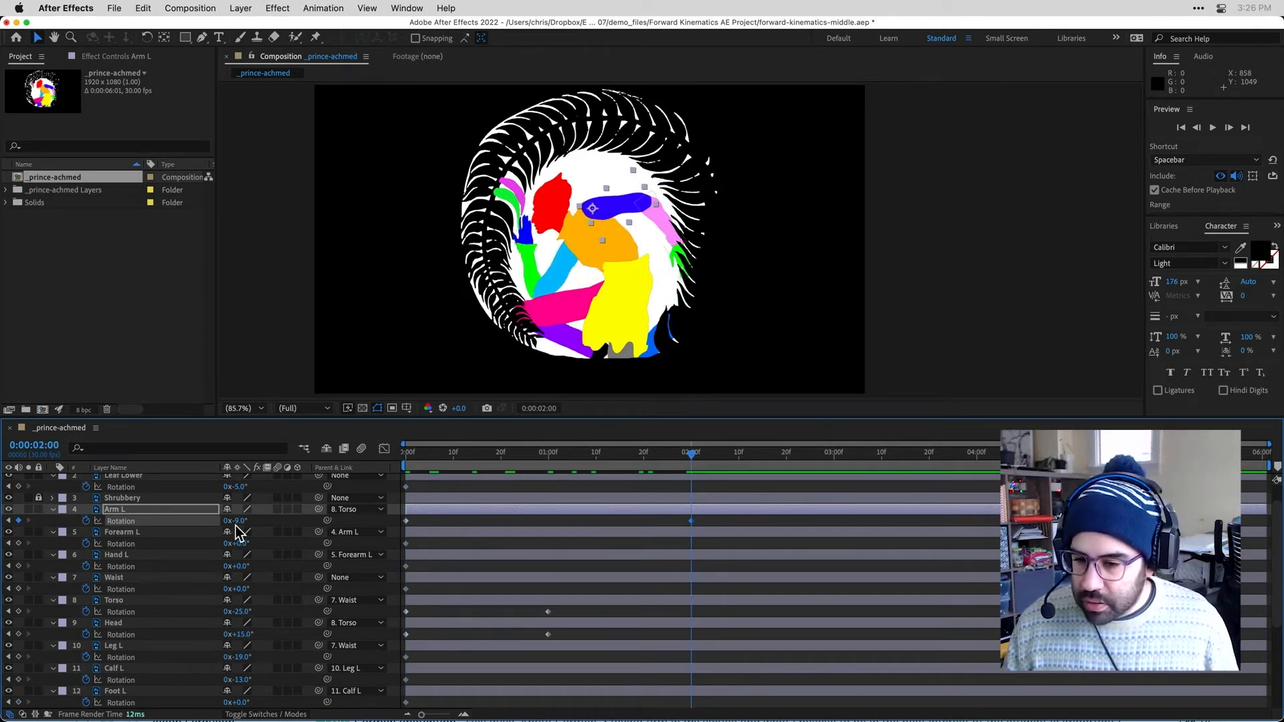
left_click_drag(235, 521, 245, 527)
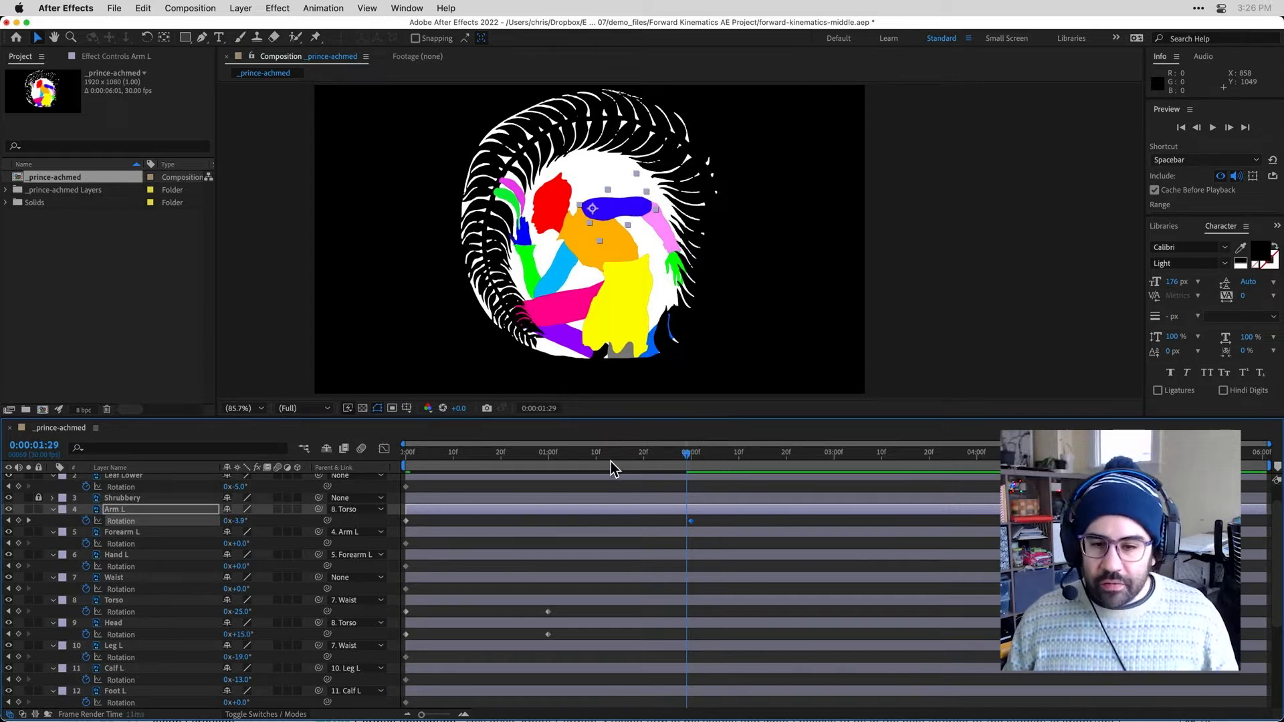
key("Home")
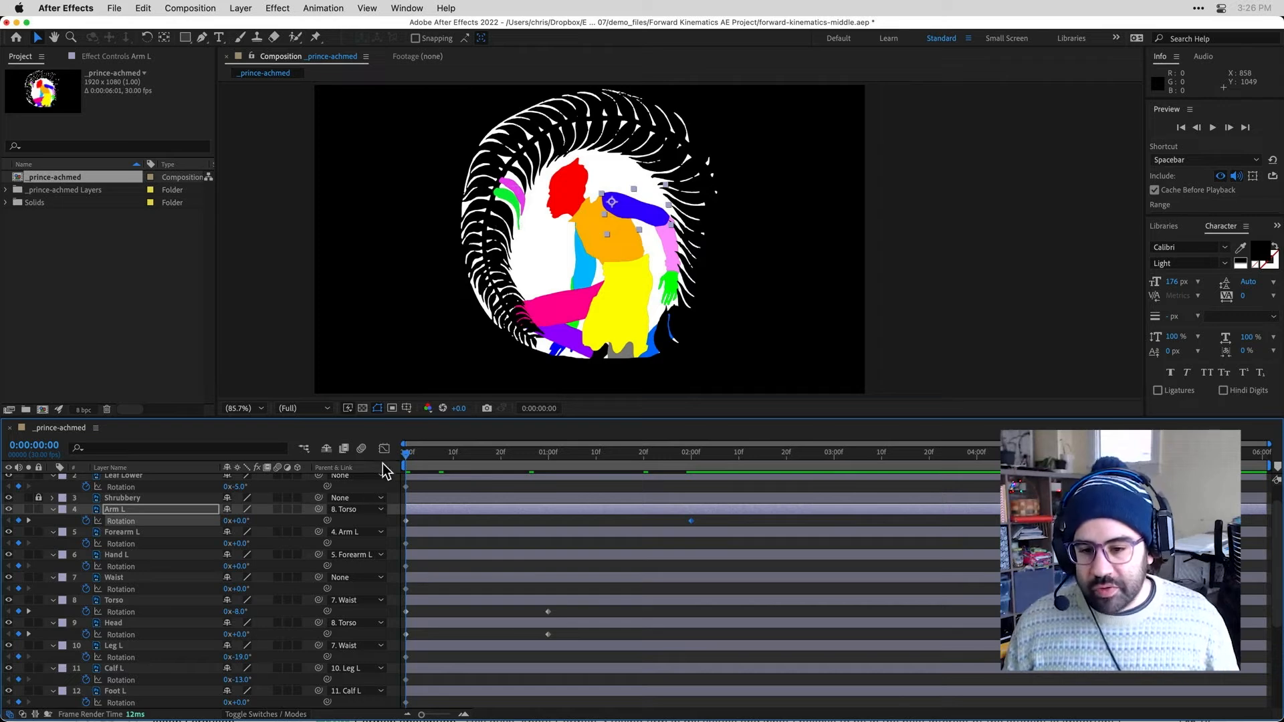
left_click_drag(404, 455, 694, 502)
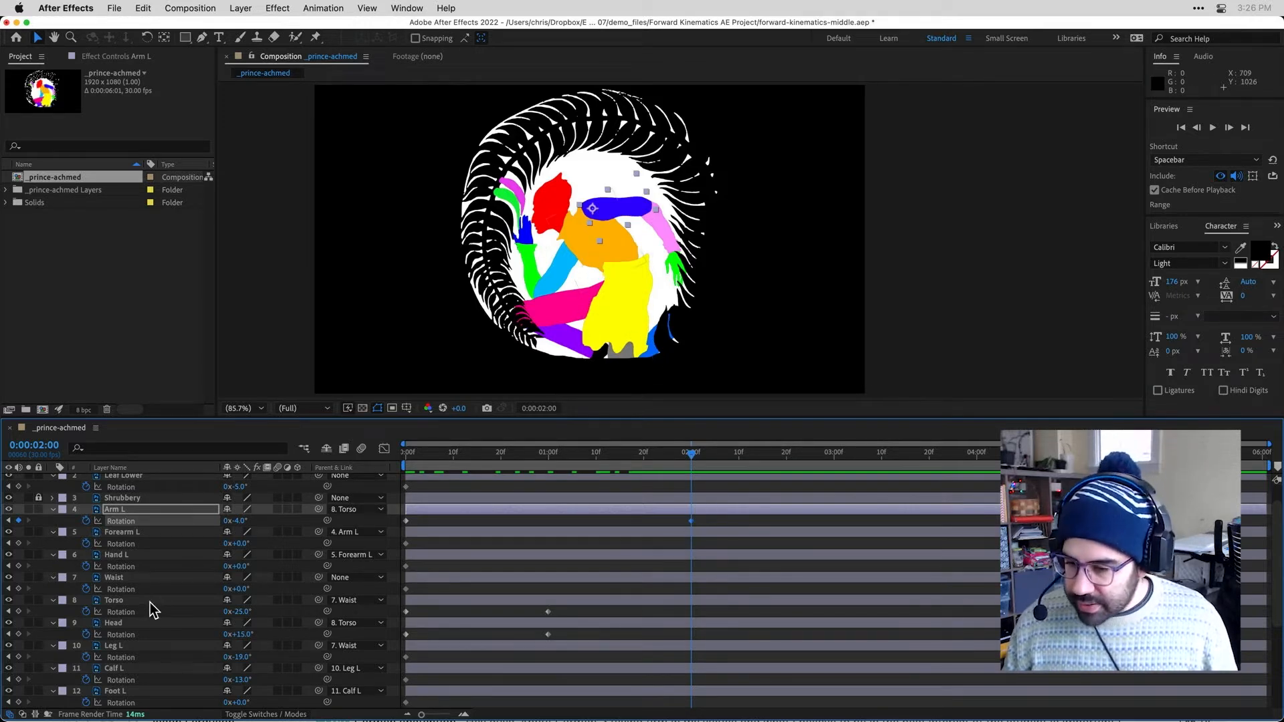
At the 2-second mark, keyframe the Waist rotation at -3° and check the resulting body motion.
left_click_drag(239, 589, 235, 589)
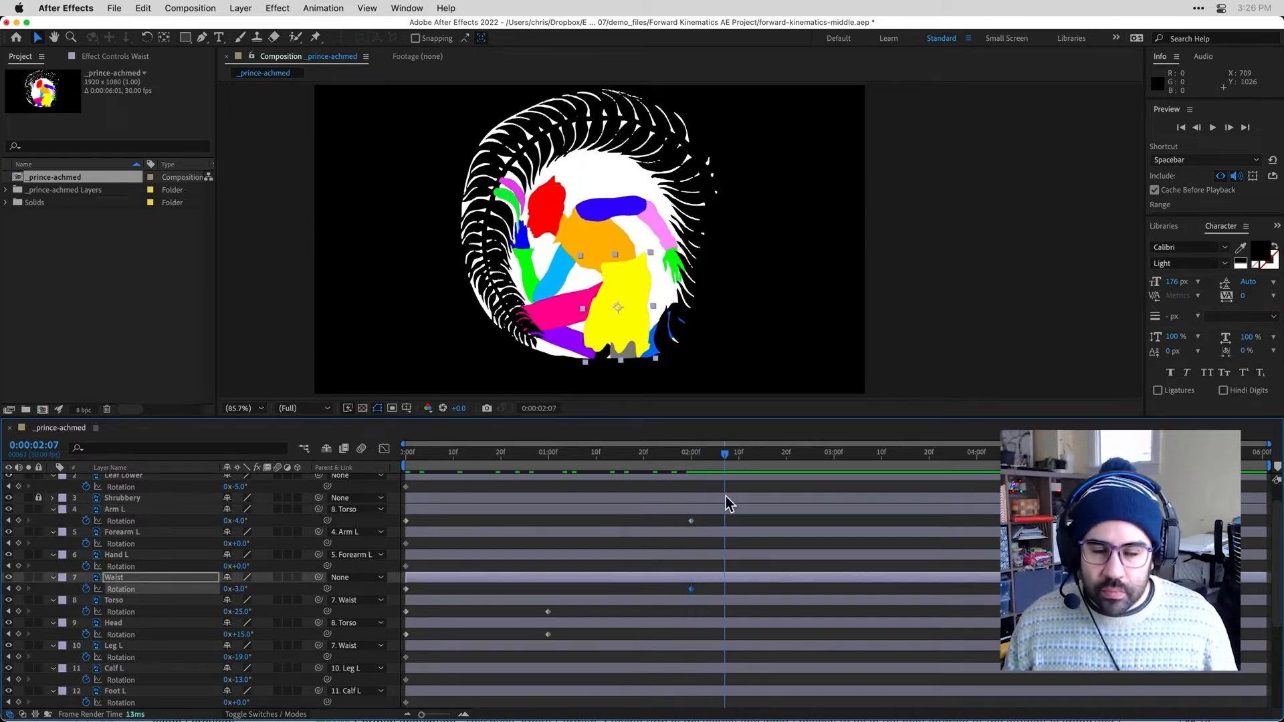
key("space")
left_click_drag(372, 515, 692, 502)
key("space")
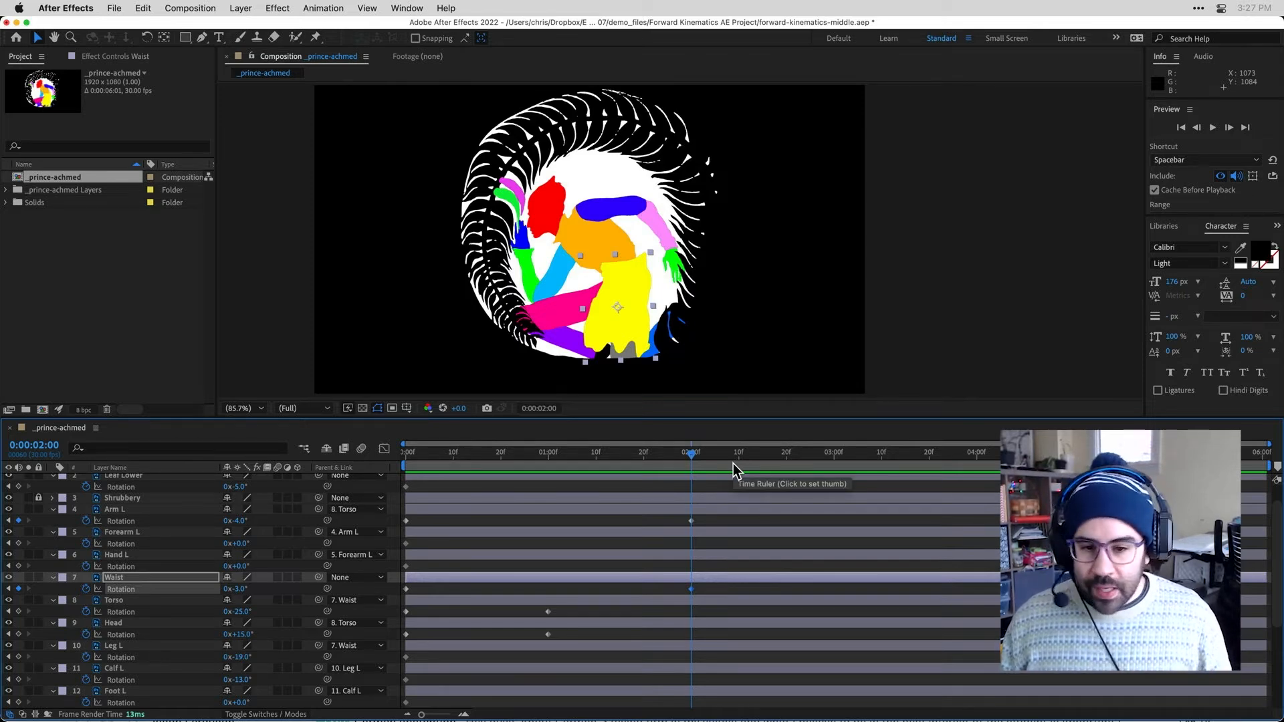
At the 2-second mark, keyframe the Calf R rotation at -18° and check the leg's motion.
left_click(580, 352)
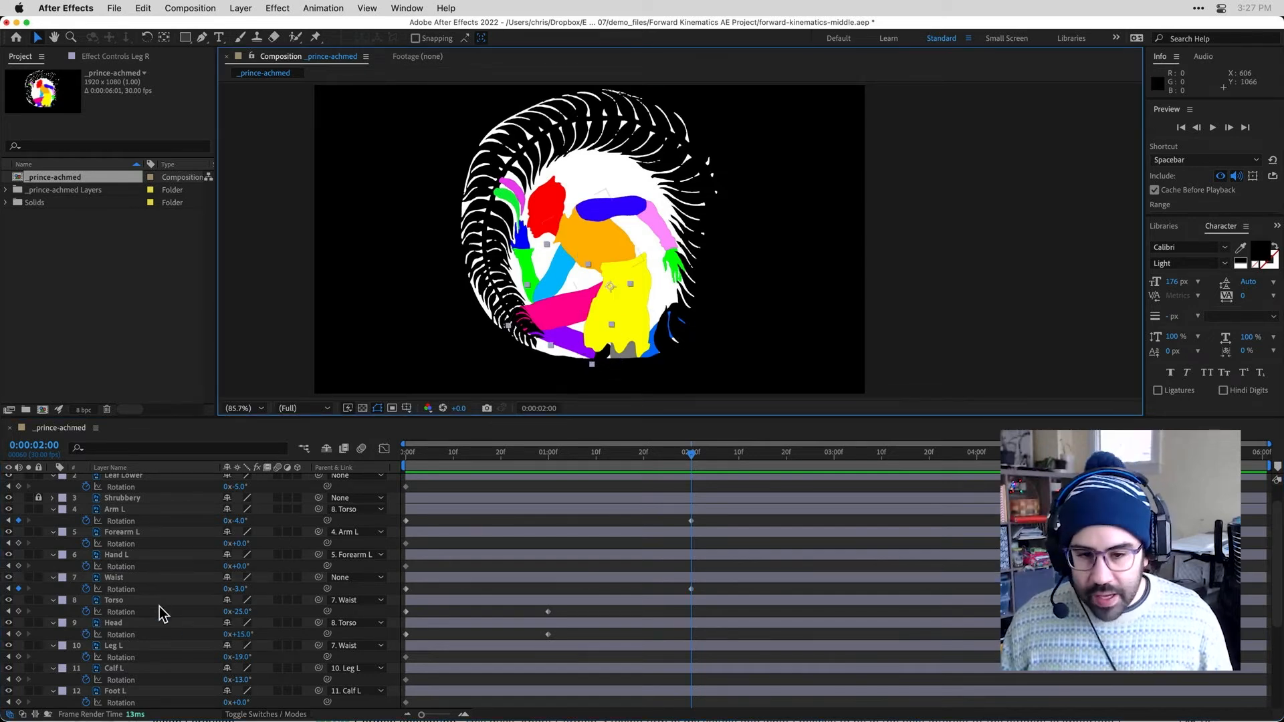
scroll(159, 607, "down", 5)
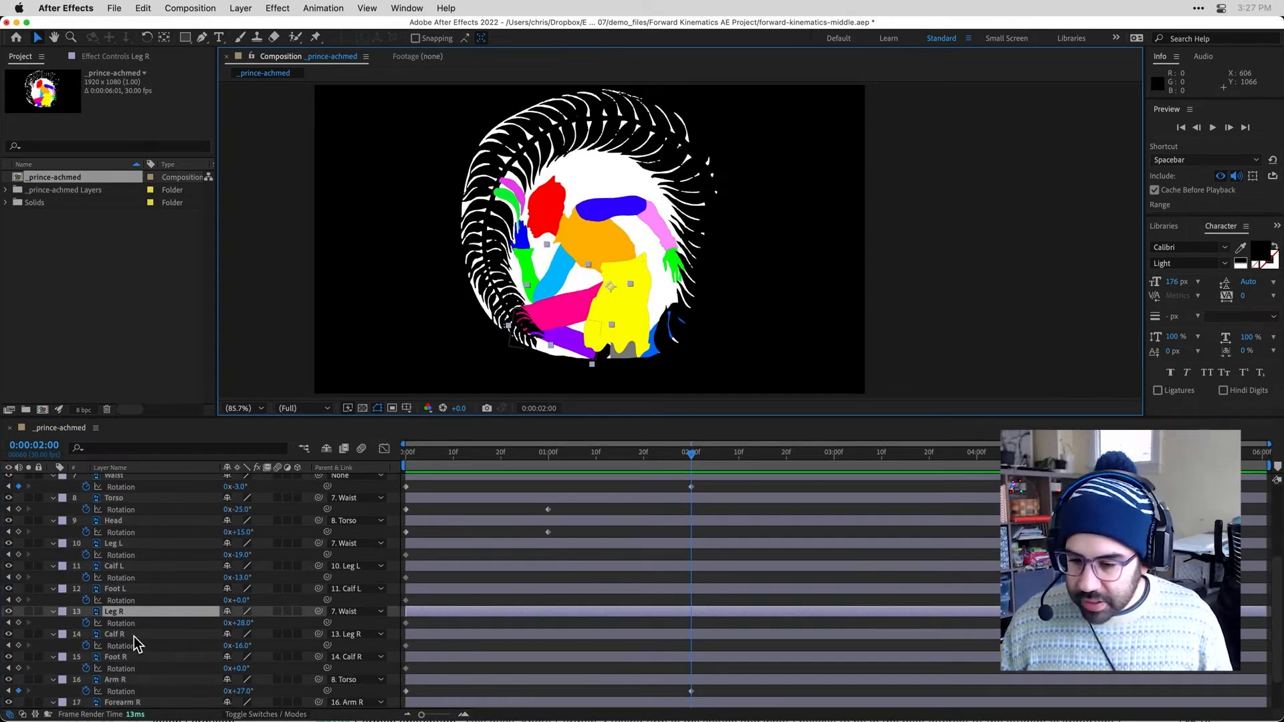
left_click_drag(238, 646, 232, 645)
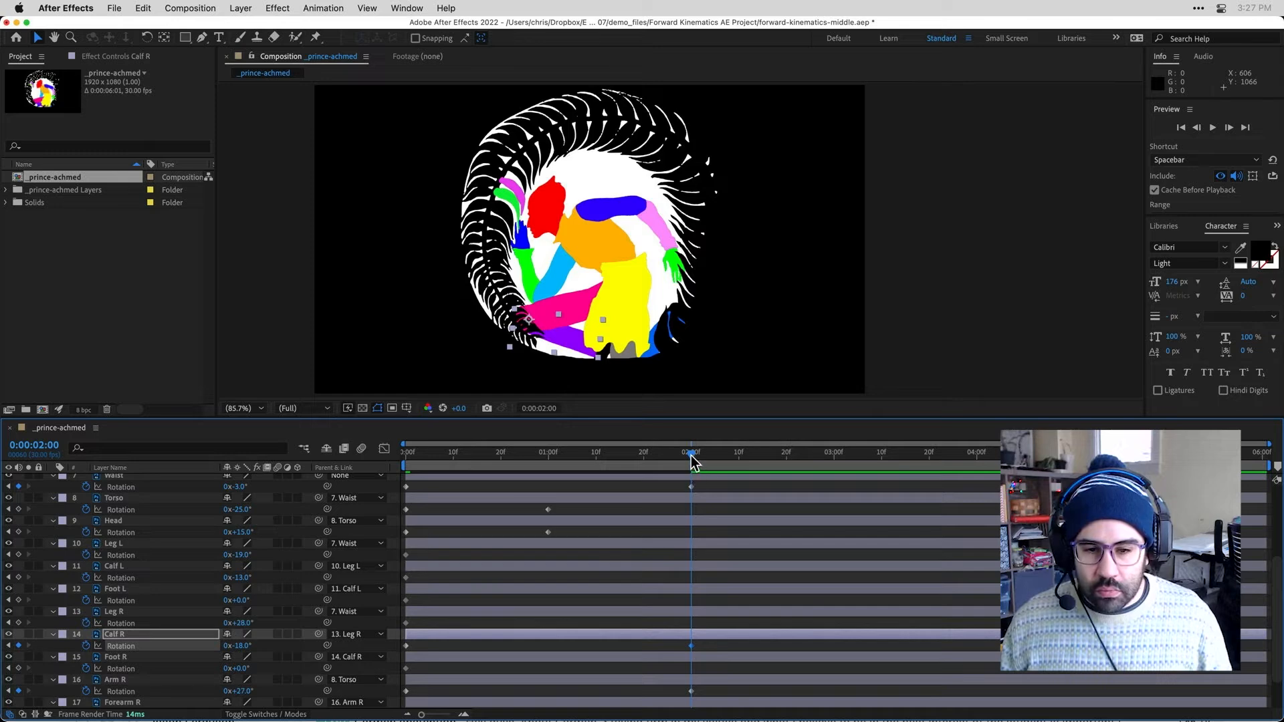
left_click_drag(691, 453, 697, 478)
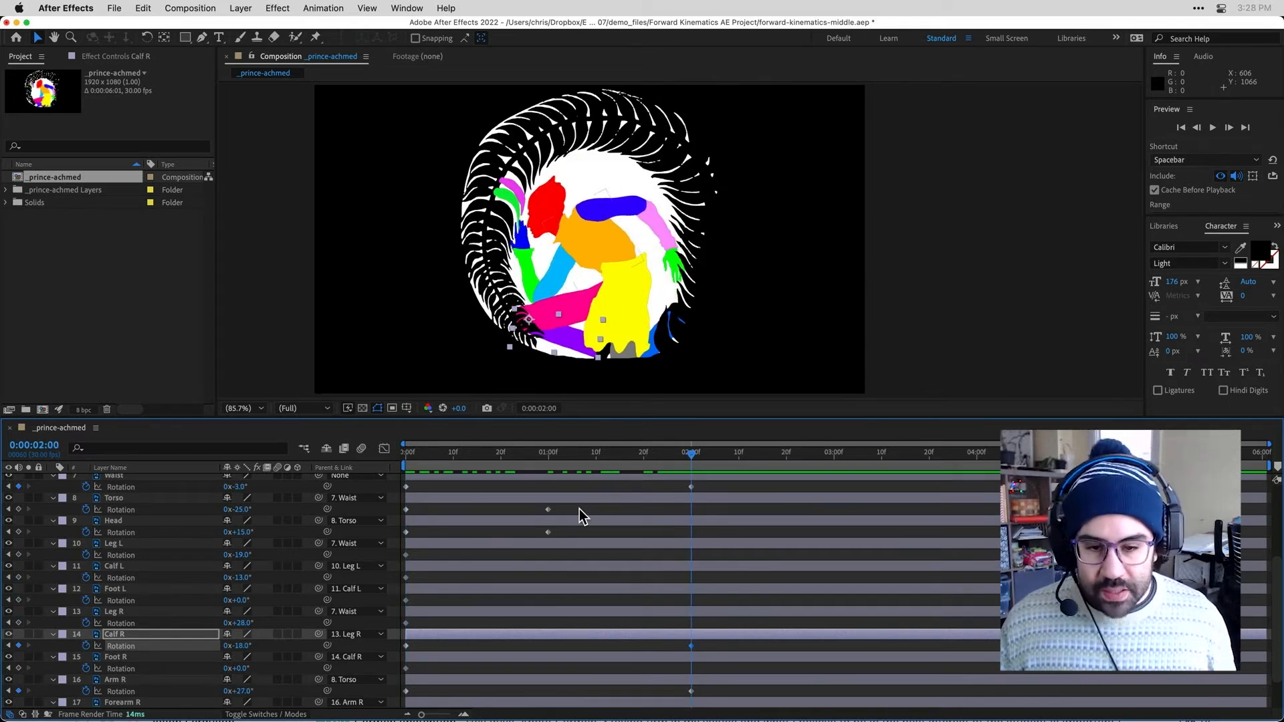
scroll(575, 522, "up", 5)
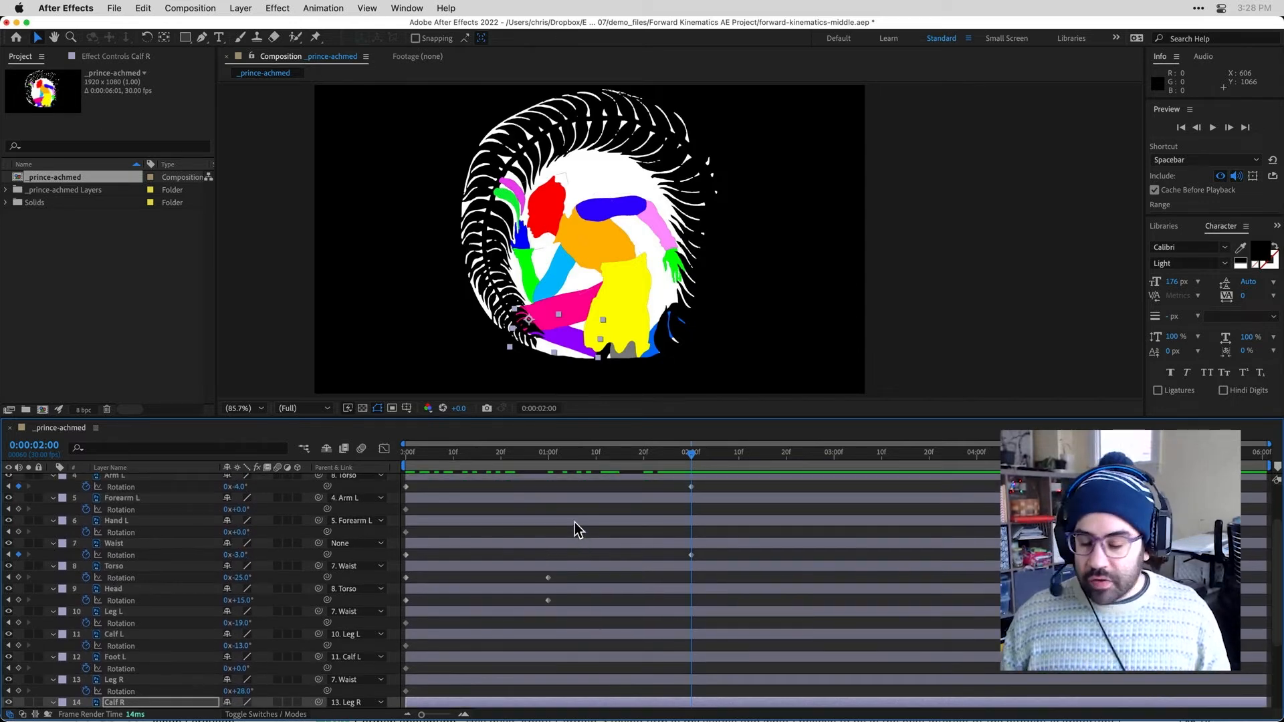
scroll(575, 529, "up", 2)
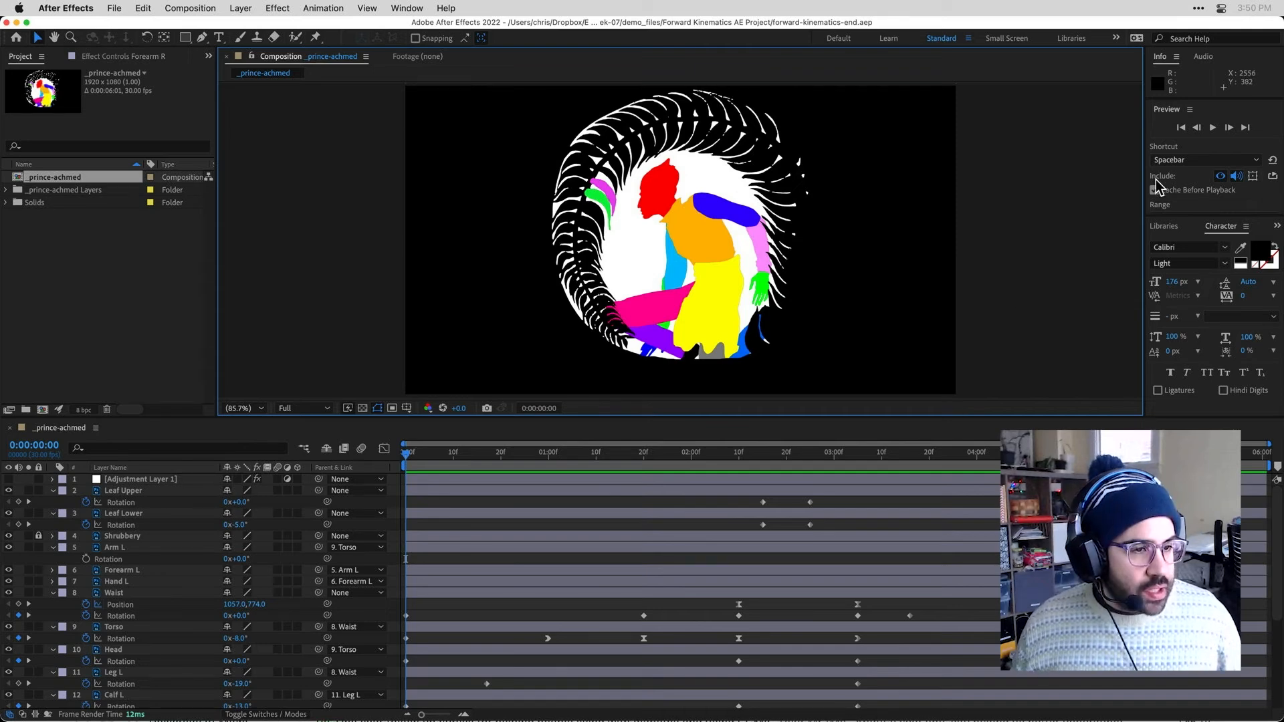
Preview the animation in the forward-kinematics-end project and look through the keyframes of its body-part layers.
left_click(1212, 127)
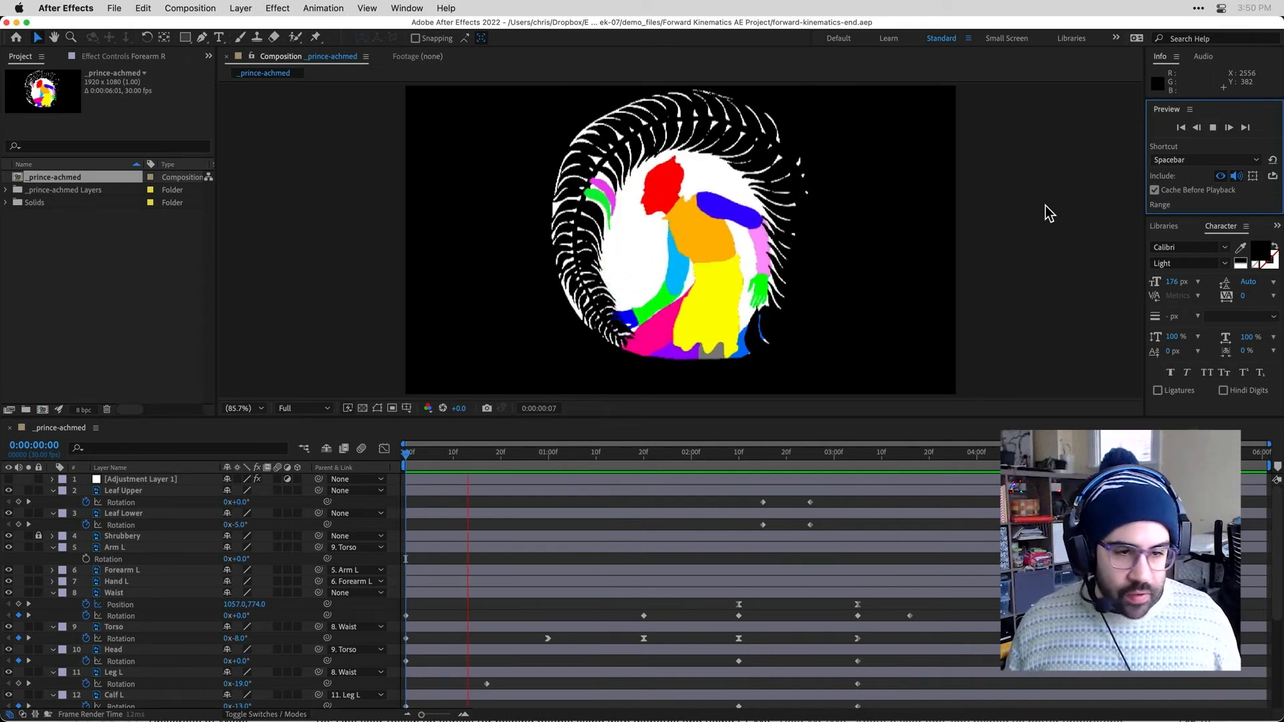
left_click(1045, 206)
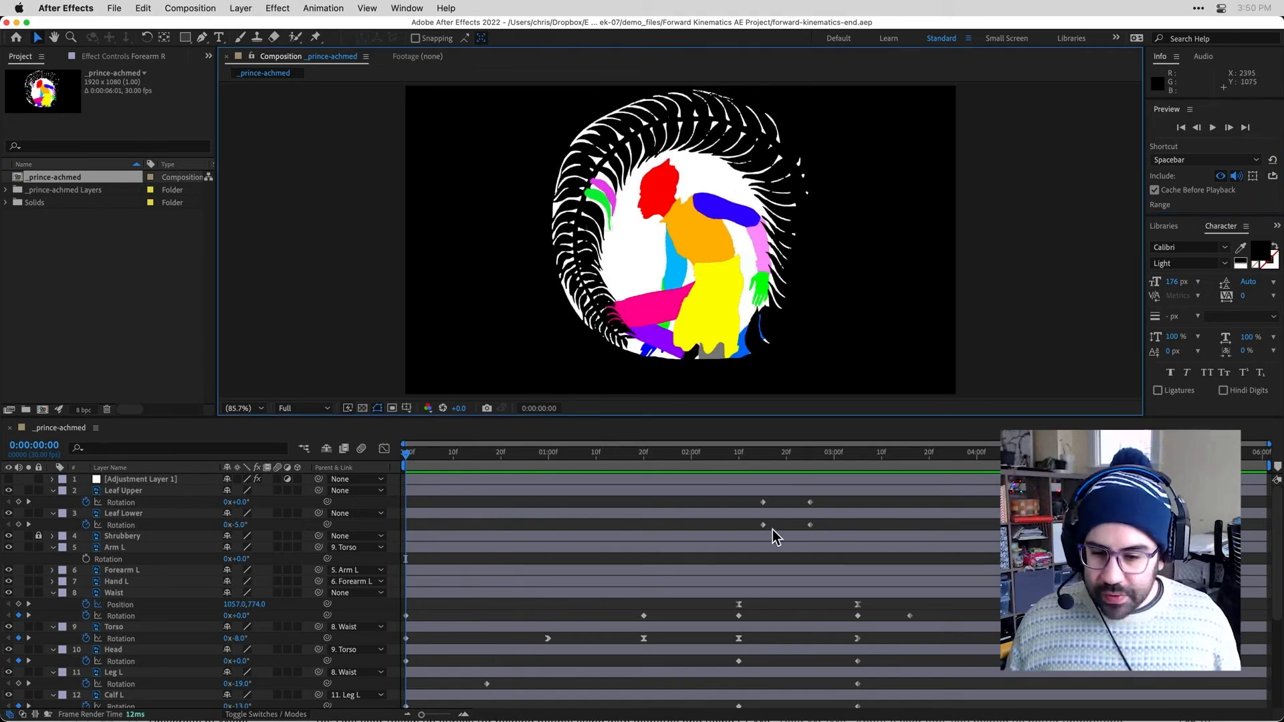
scroll(770, 531, "down", 1)
scroll(770, 531, "down", 5)
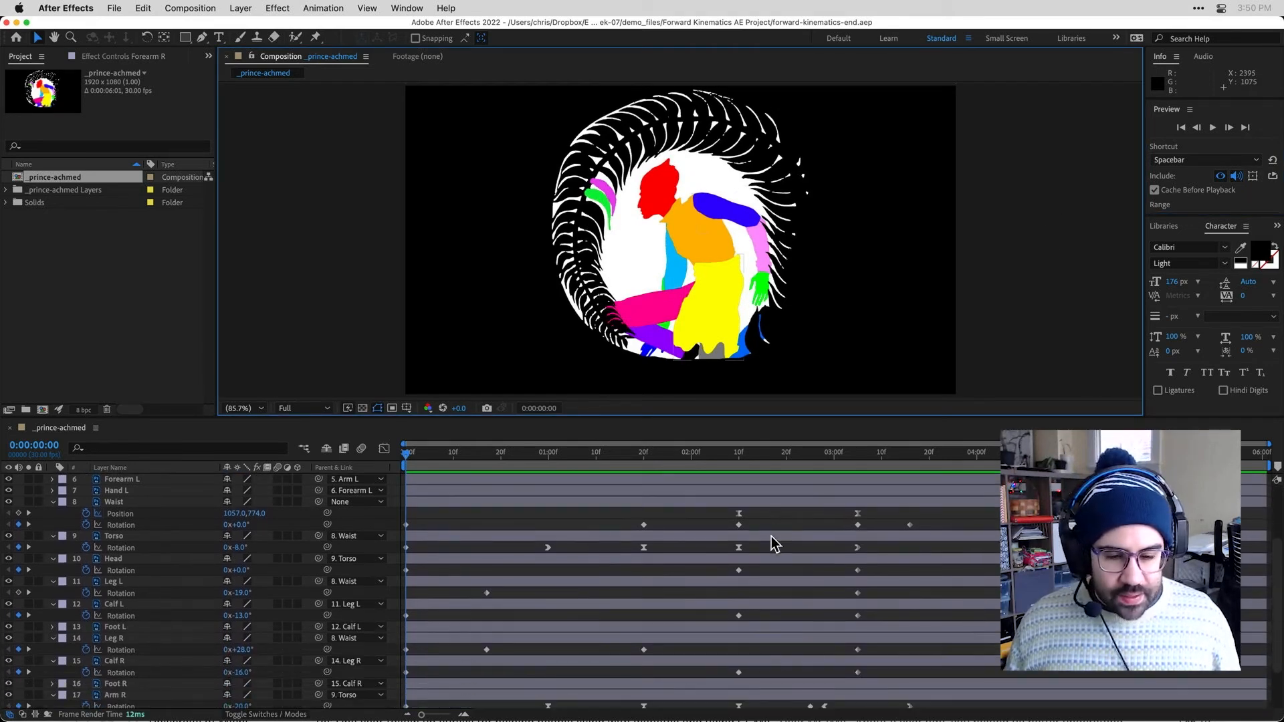
scroll(771, 536, "down", 2)
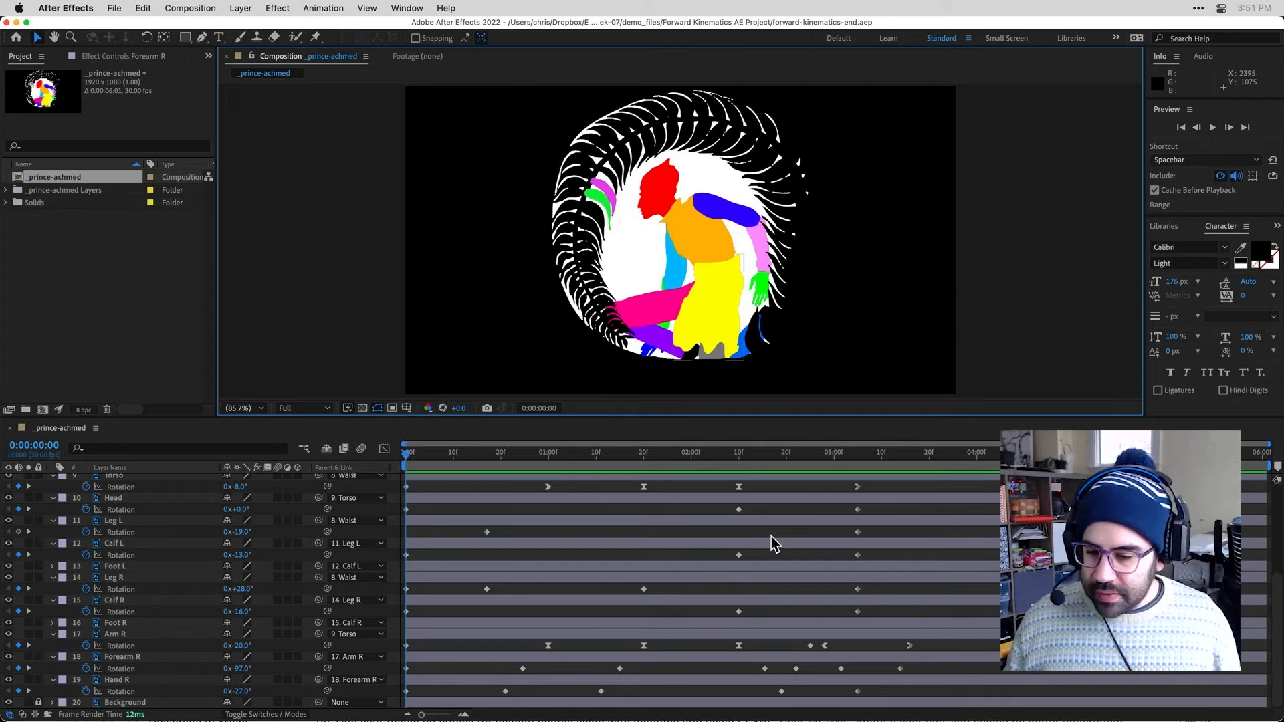
Select the Arm R, Forearm R and Hand R layers and scrub to 0:00:01:10 to examine their offset rotation keyframes.
left_click(165, 634)
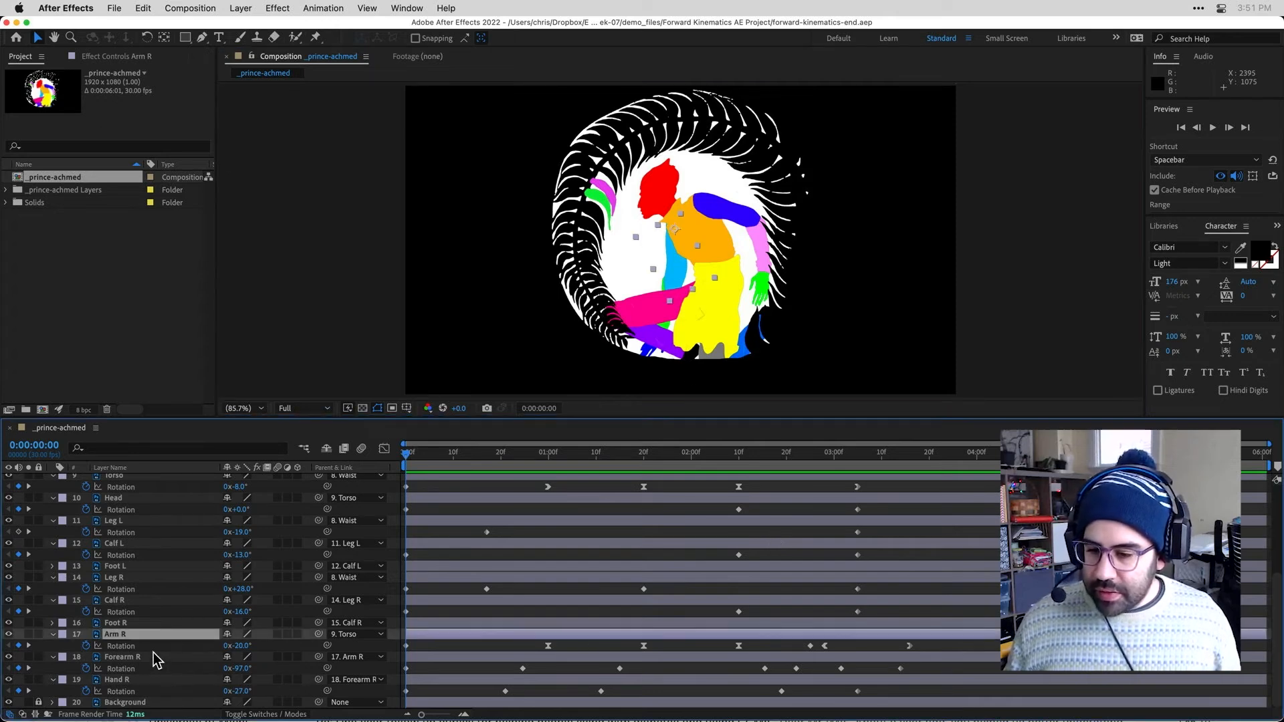
left_click(153, 658, "shift")
left_click(148, 677, "shift")
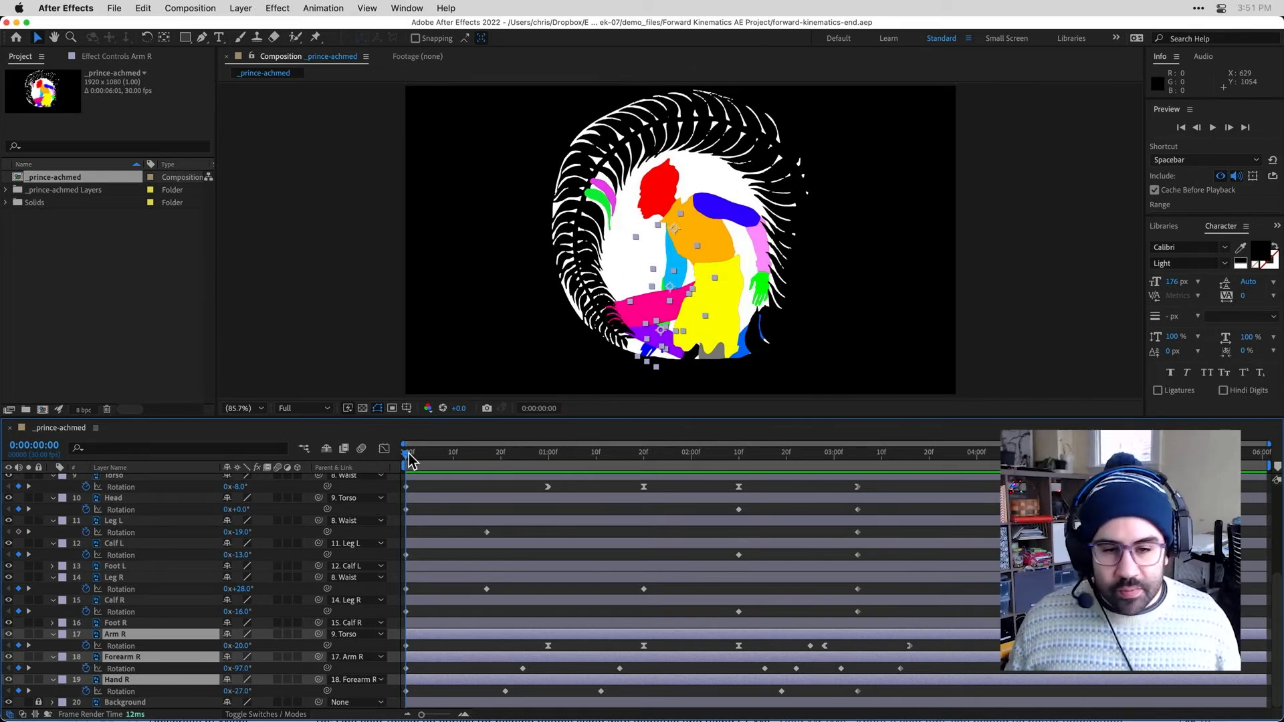
left_click_drag(409, 453, 525, 459)
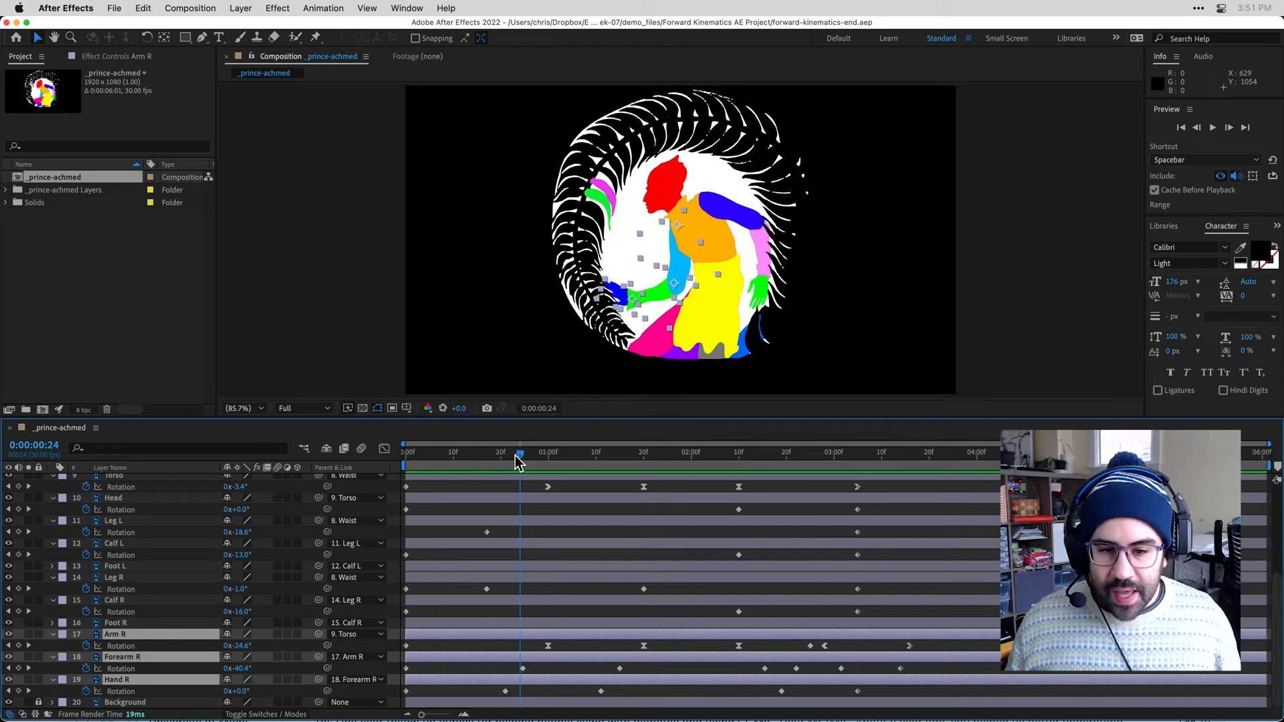
left_click_drag(515, 455, 500, 454)
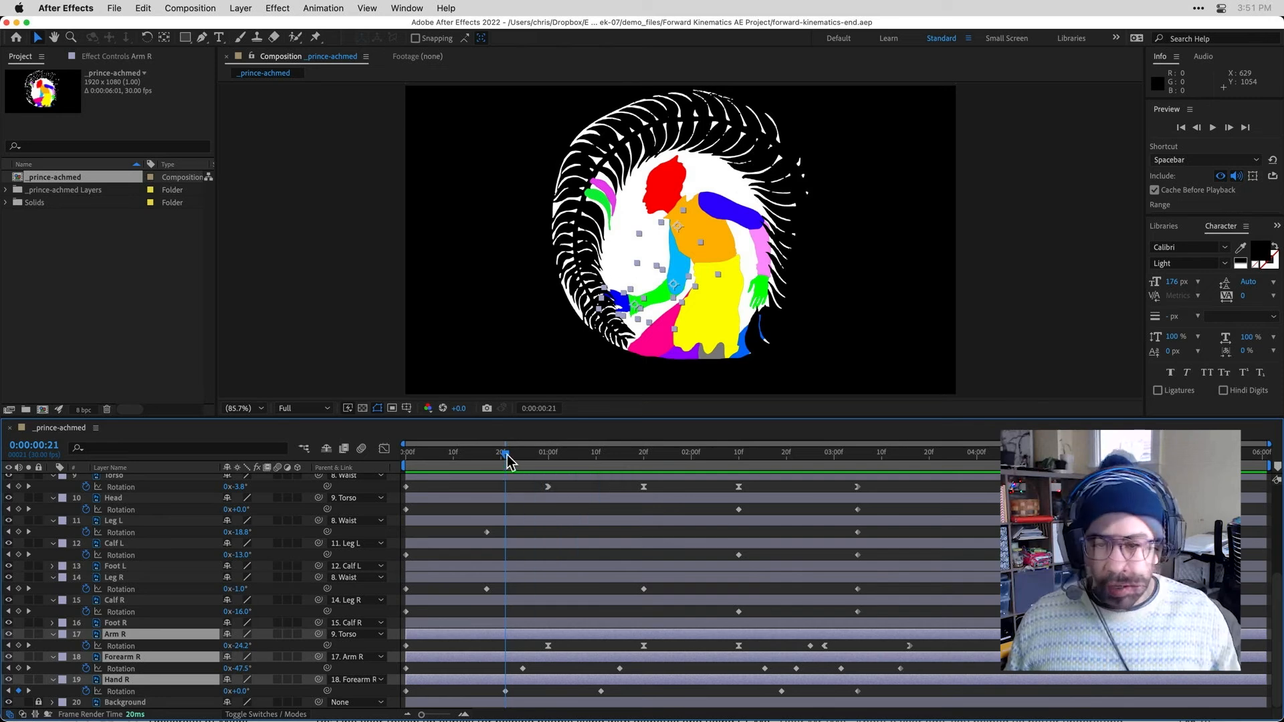
left_click_drag(507, 455, 534, 456)
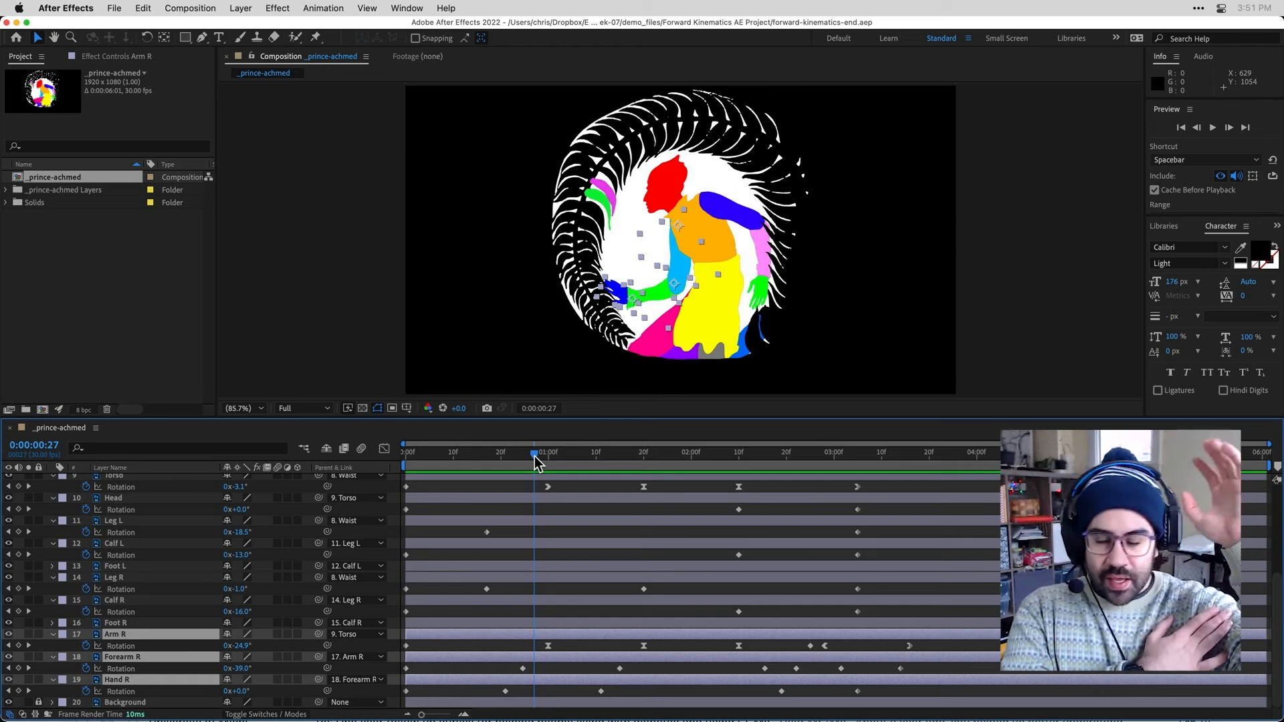
left_click_drag(535, 456, 595, 461)
left_click(620, 668)
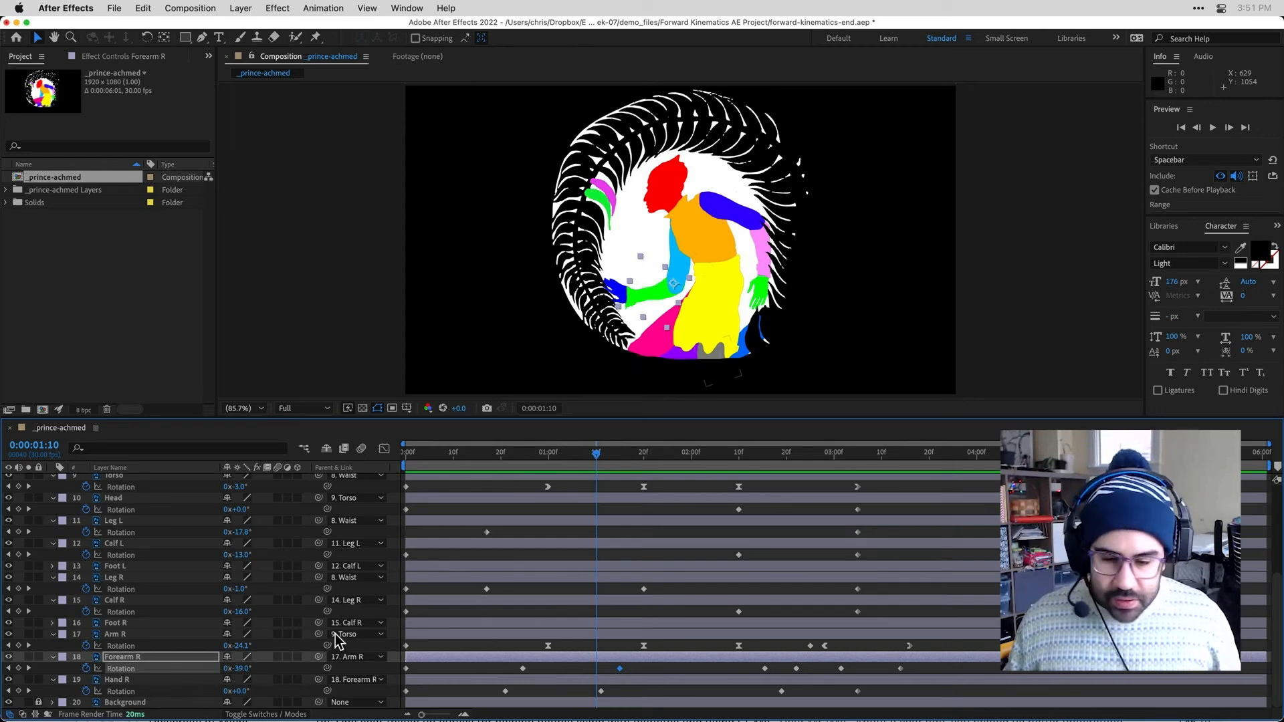
Examine the easing of the Arm R rotation keyframes in the Graph Editor and return to the layer bar view.
left_click(127, 634)
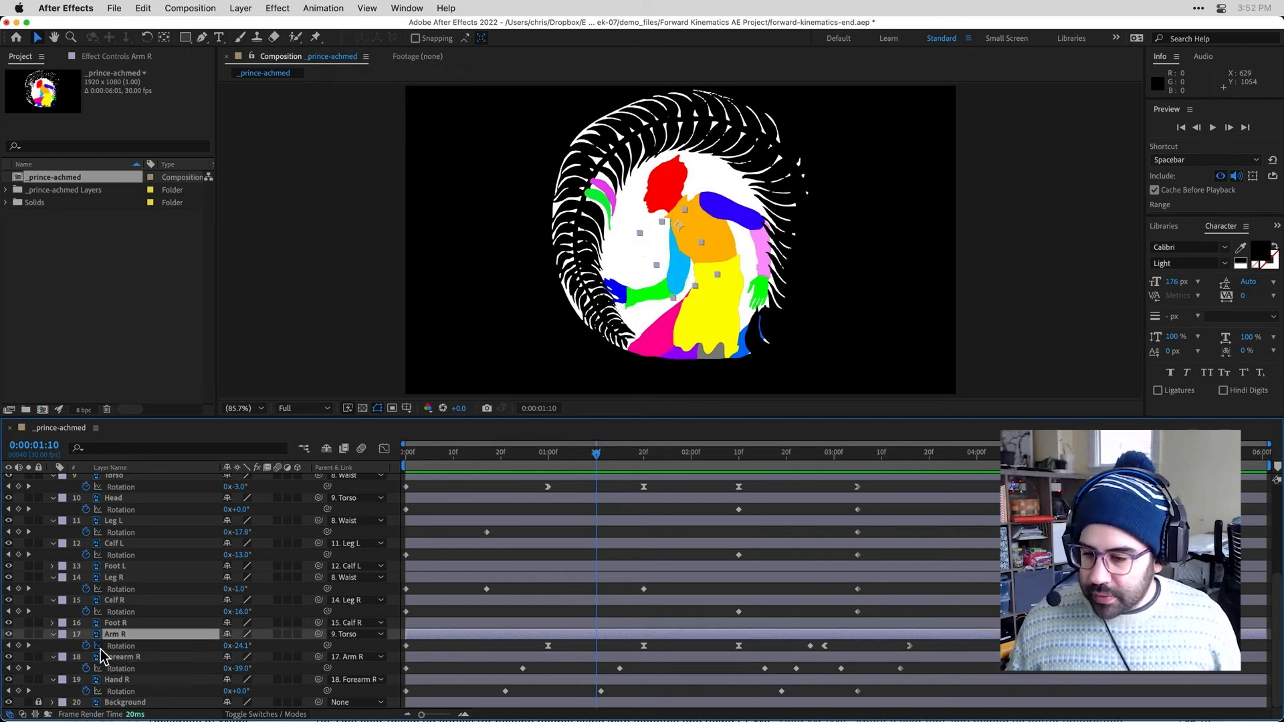
left_click(384, 450)
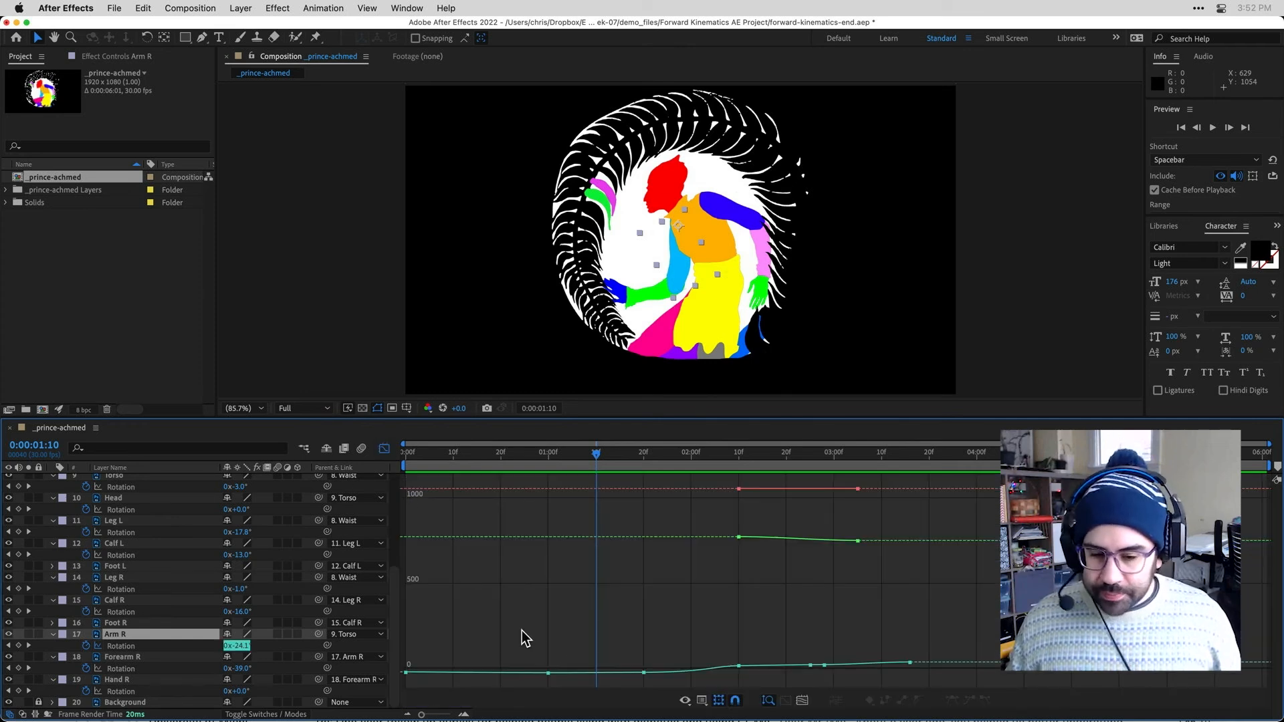
left_click(666, 671)
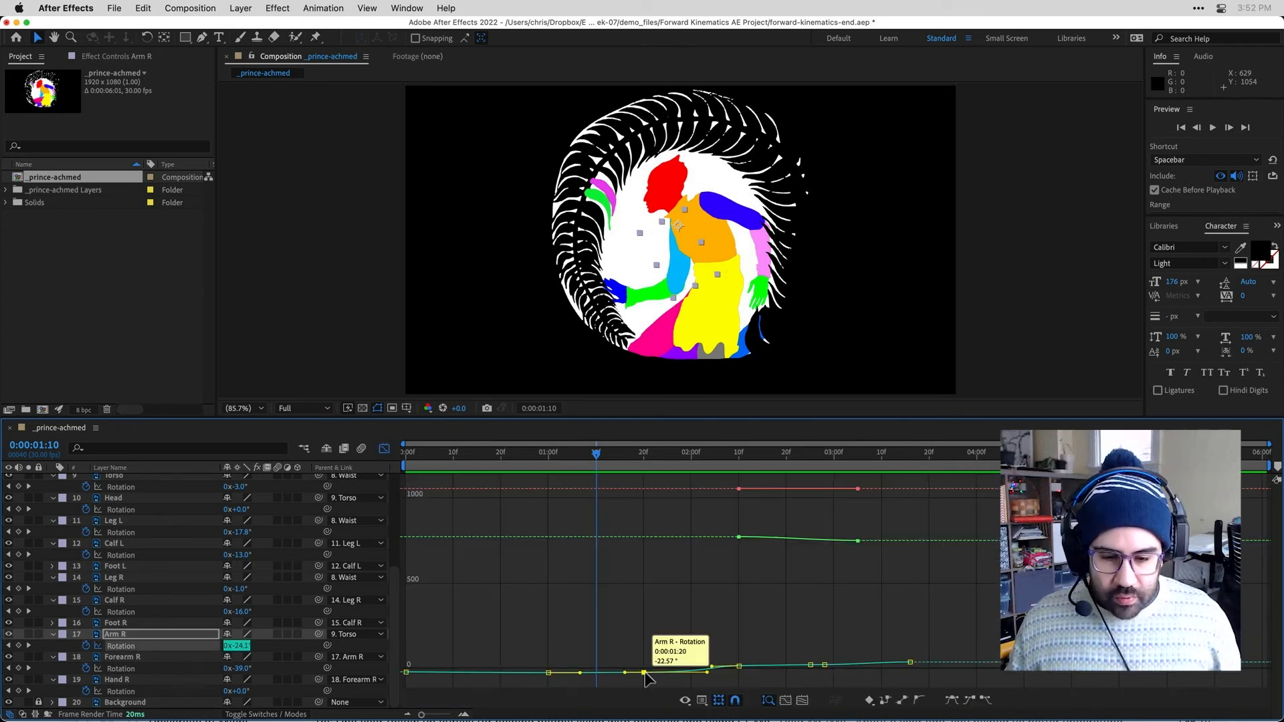
left_click(738, 666)
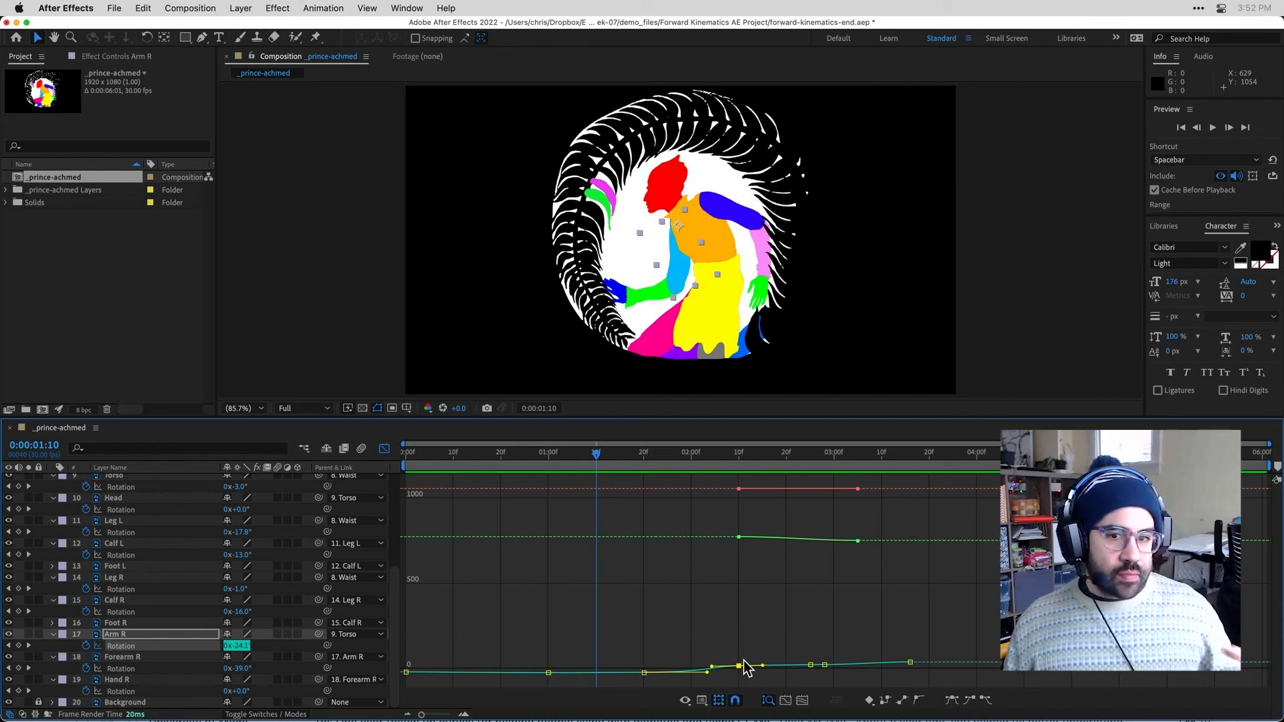
left_click(724, 603)
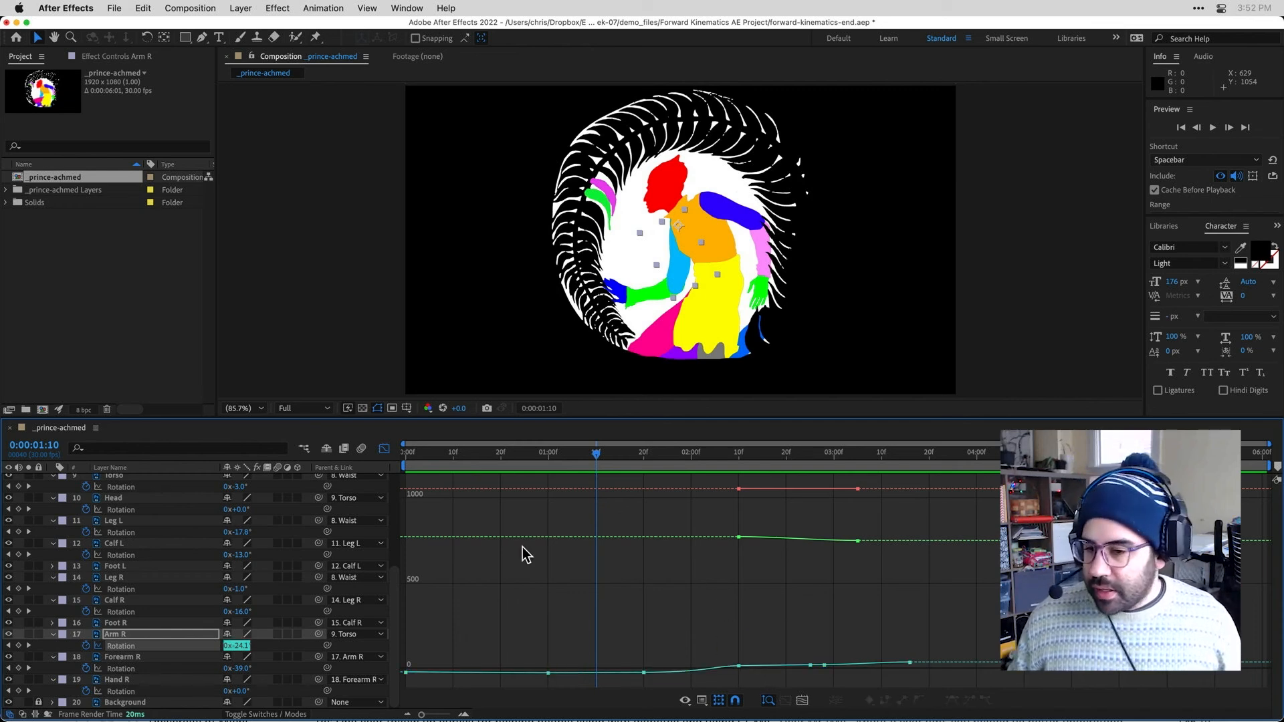
left_click(387, 450)
left_click(321, 293)
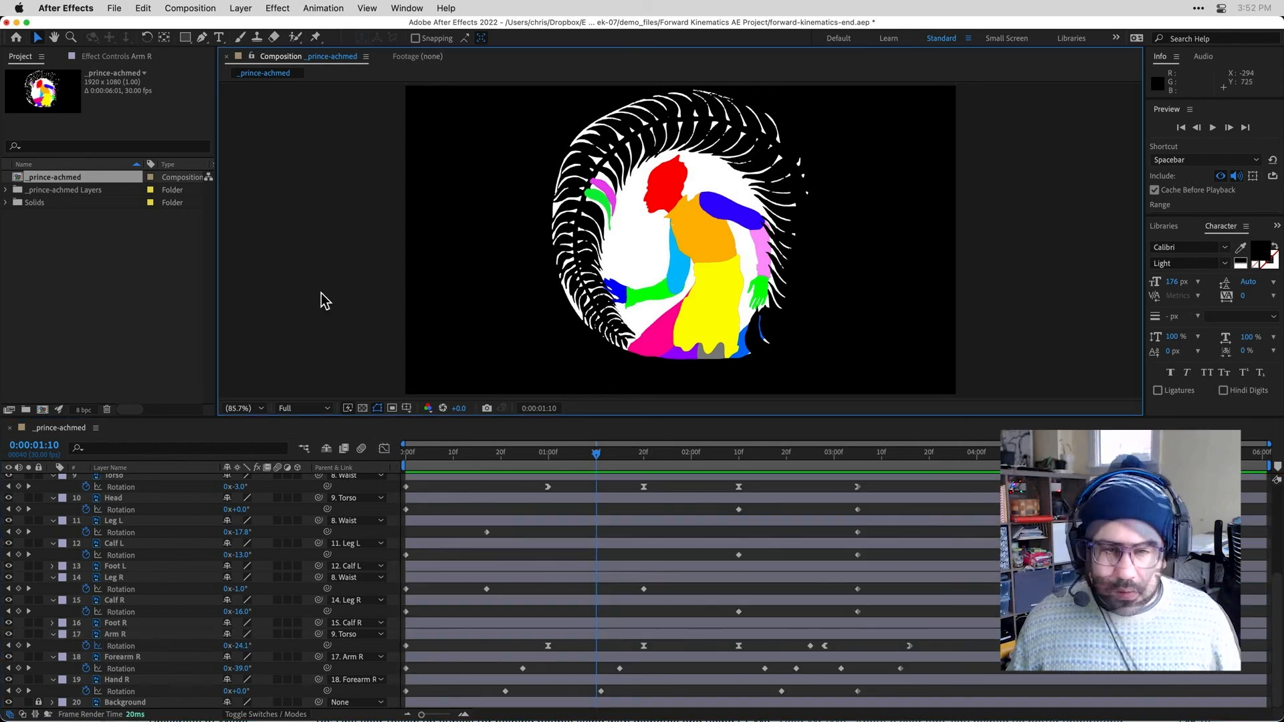
scroll(182, 563, "up", 5)
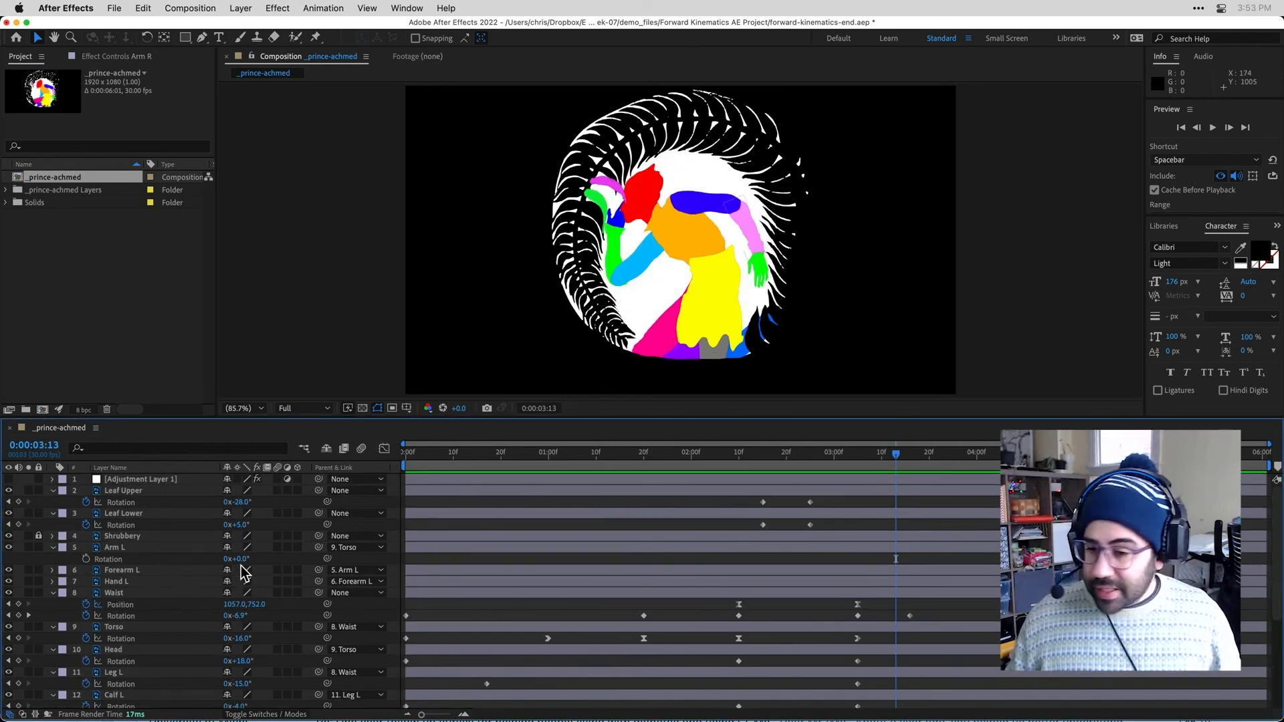
Reveal the Threshold effect on Adjustment Layer 1 and make the layer visible to render the puppet as a silhouette.
left_click(157, 477)
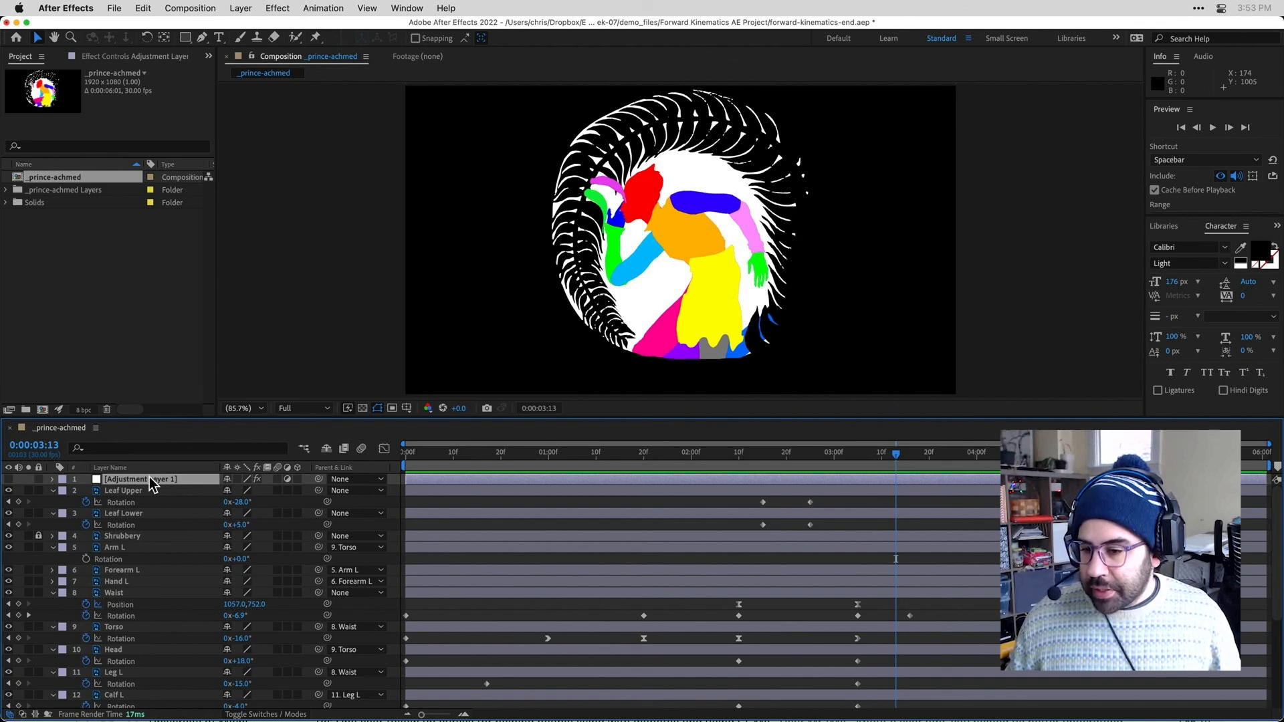
left_click(52, 478)
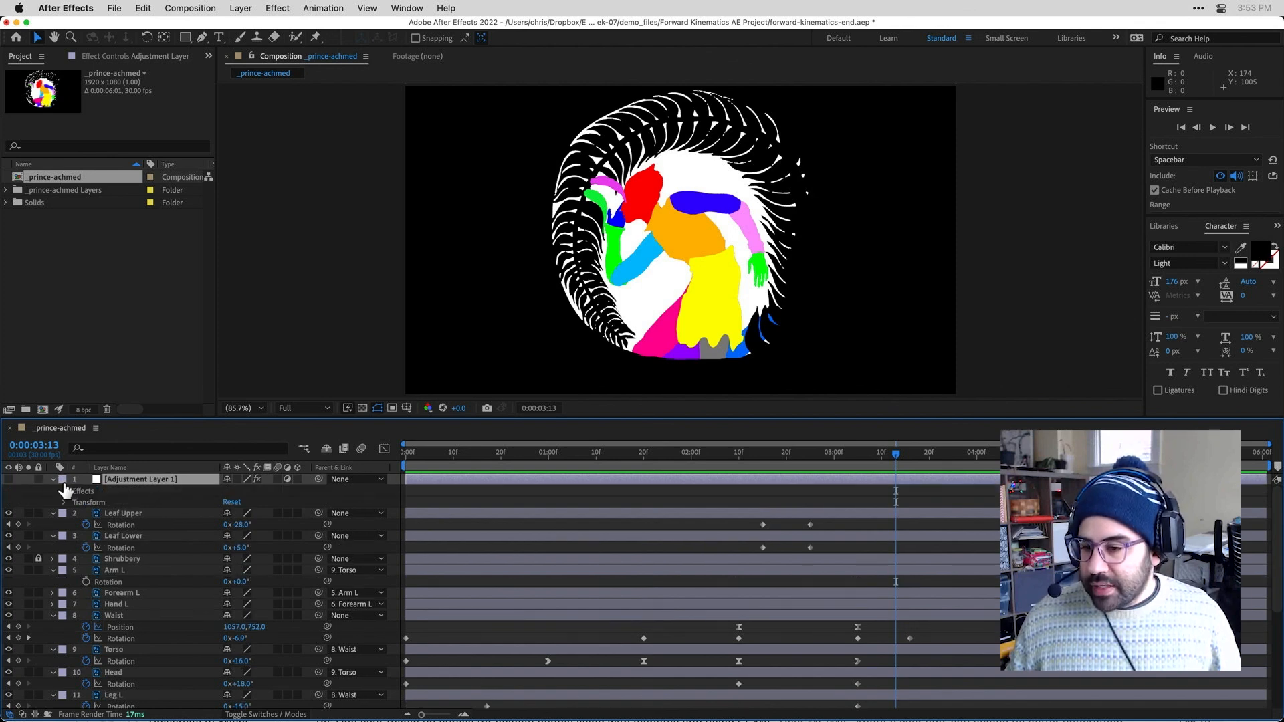
left_click(63, 490)
left_click(101, 502)
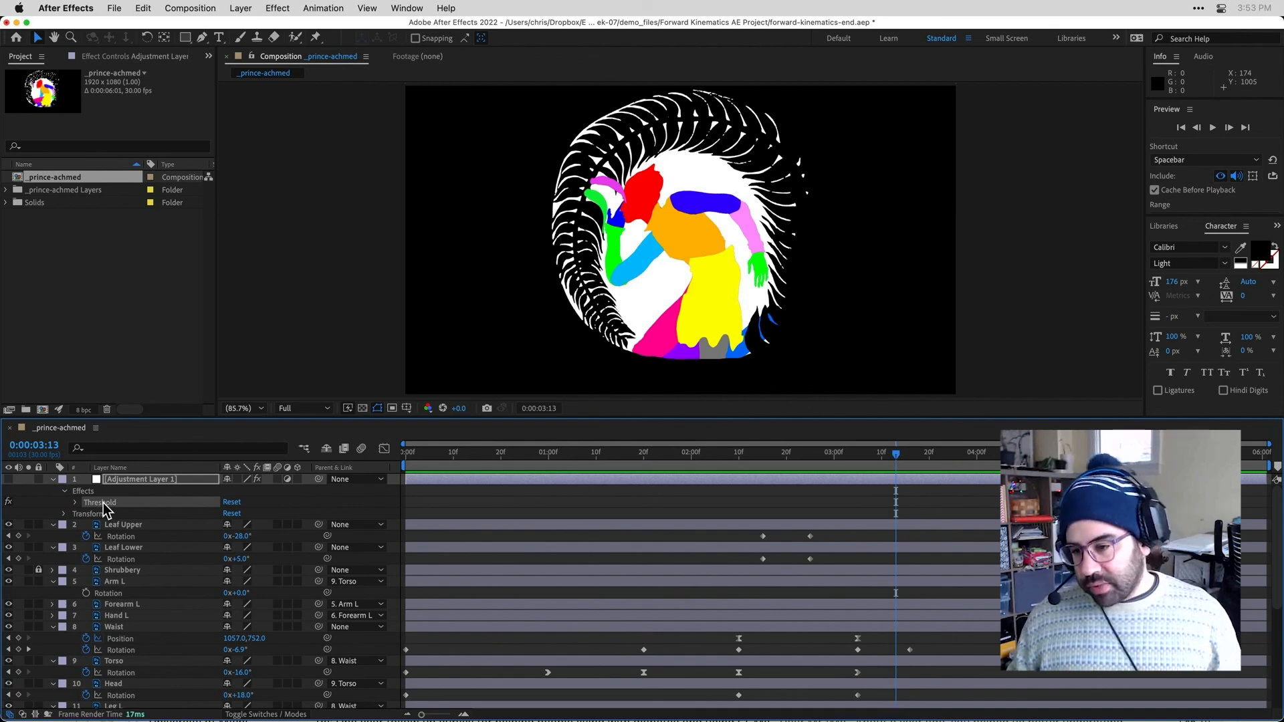
left_click(9, 479)
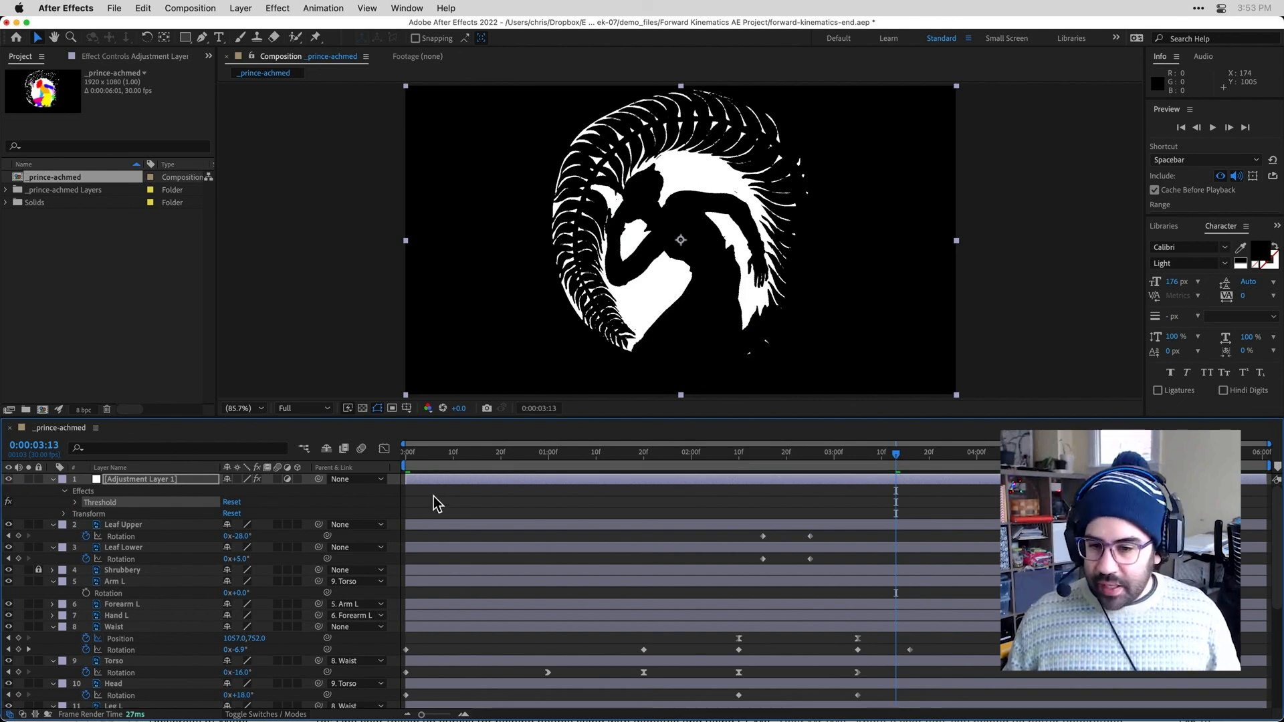
Preview the silhouetted animation from 0:00:00:00 and stop the playback.
left_click_drag(470, 454, 401, 455)
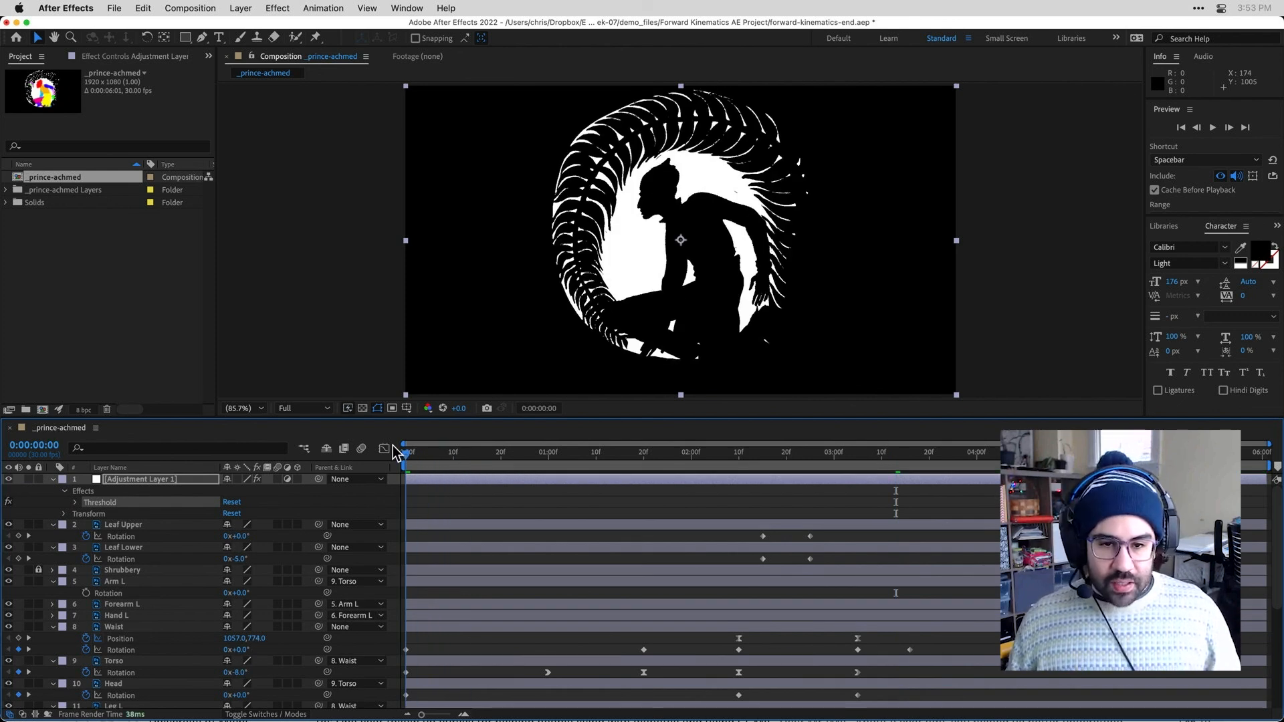
left_click(1211, 128)
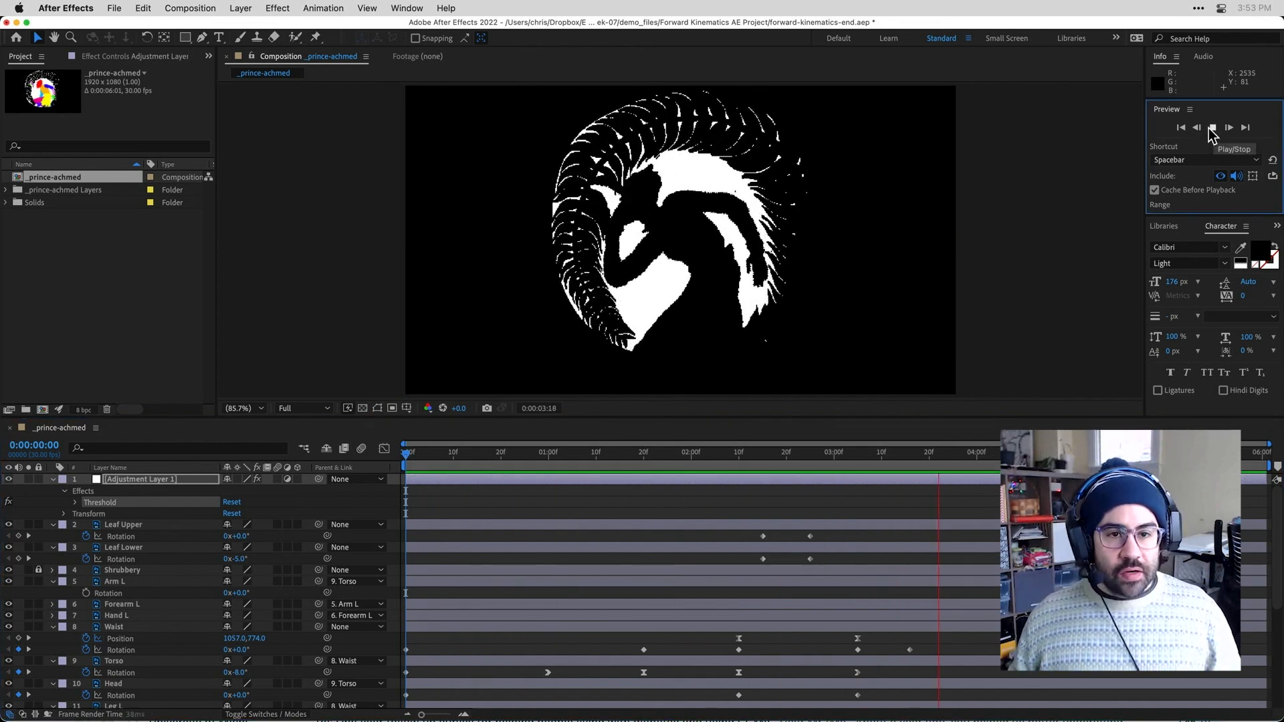
left_click(1212, 129)
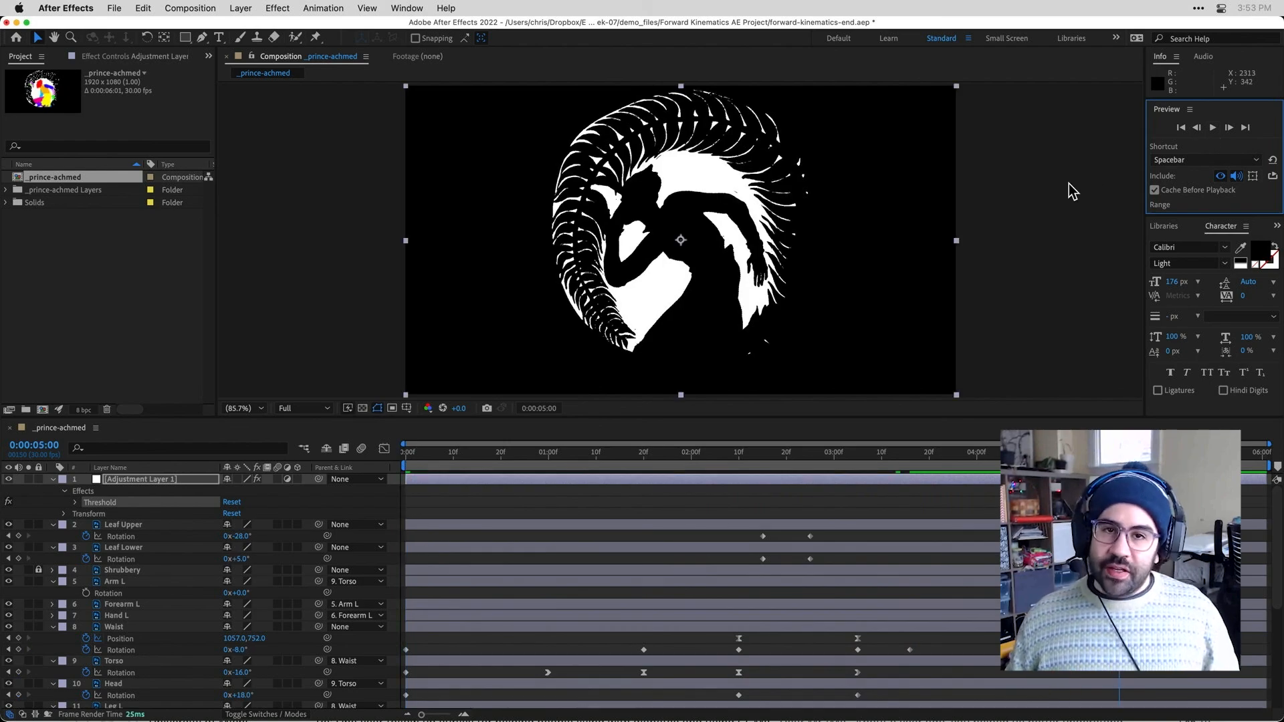